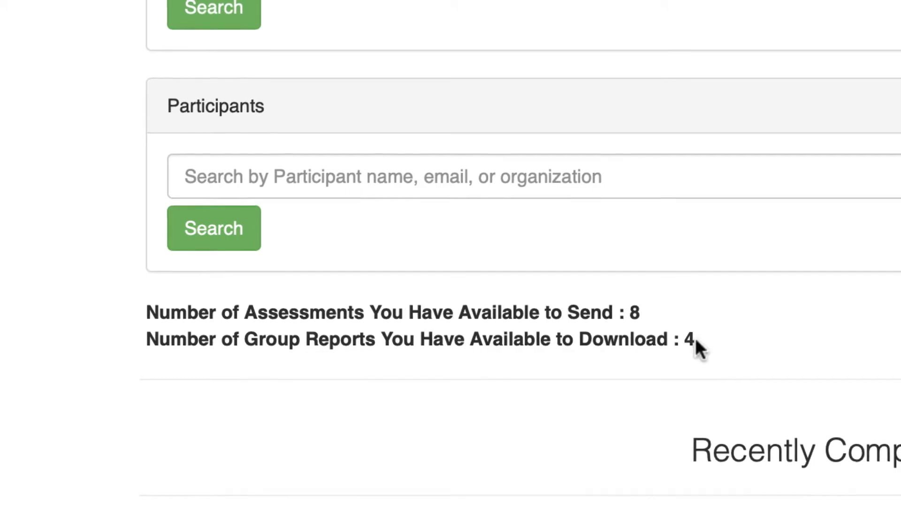
- Go back to the control panel, start a new project form, then leave it unfinished
{"action": "scroll", "coordinate": [696, 338], "scroll_direction": "down", "scroll_amount": 3}
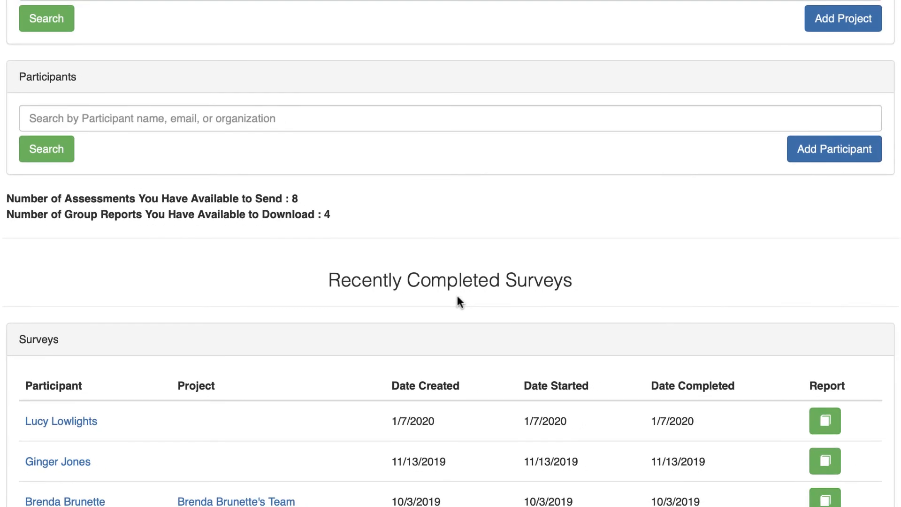
{"action": "scroll", "coordinate": [456, 294], "scroll_direction": "up", "scroll_amount": 4}
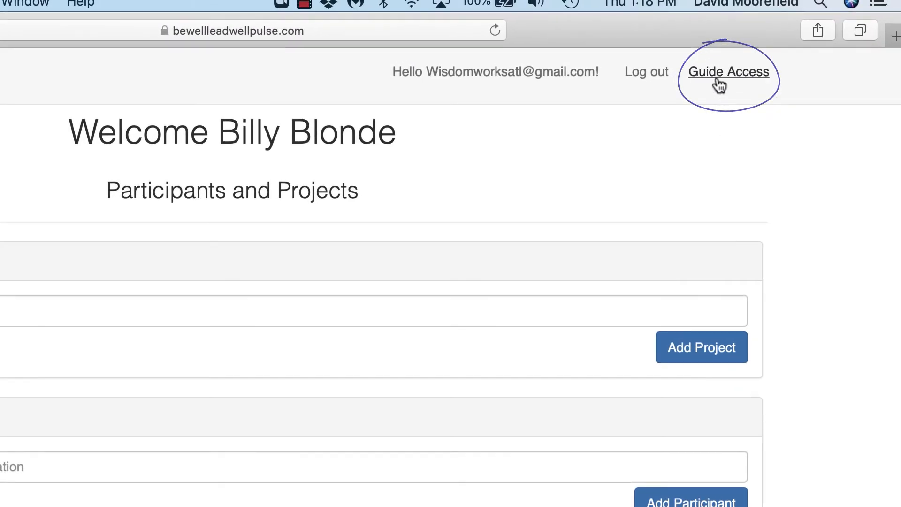
{"action": "left_click", "coordinate": [717, 81]}
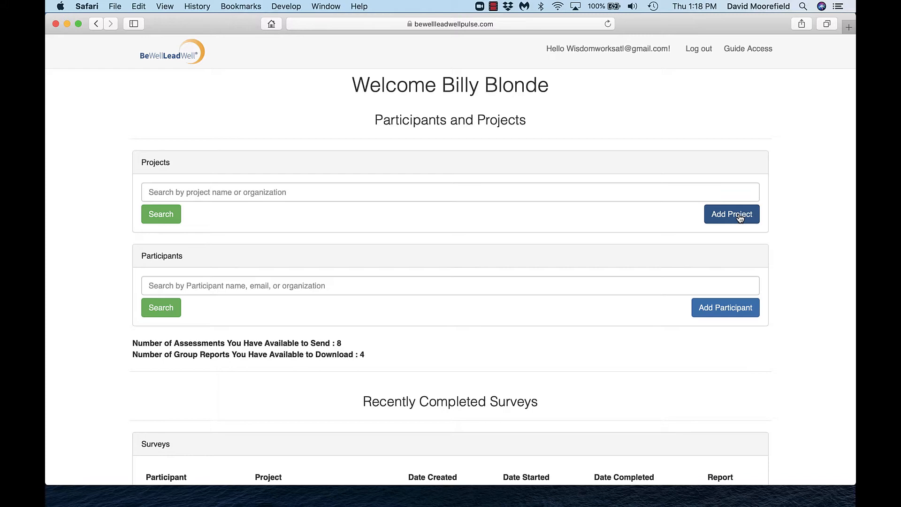
{"action": "left_click", "coordinate": [740, 217]}
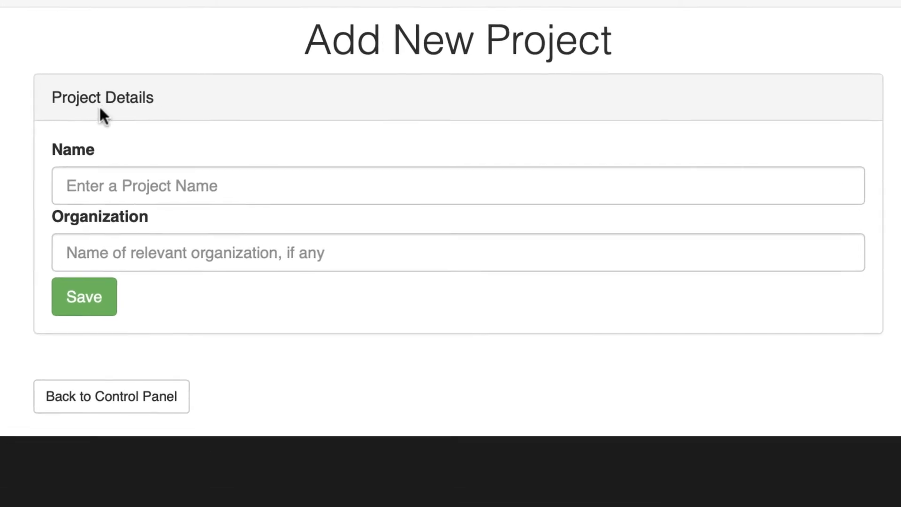
{"action": "left_click", "coordinate": [89, 256]}
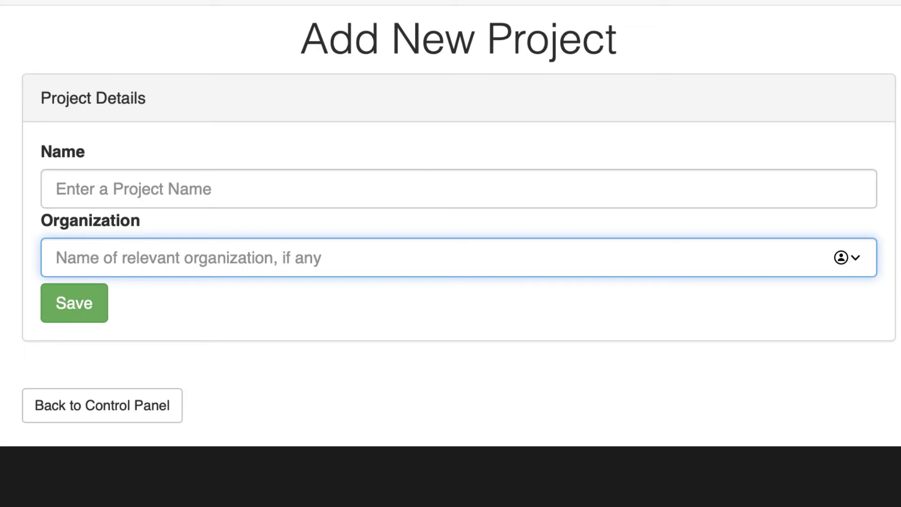
{"action": "left_click", "coordinate": [102, 405]}
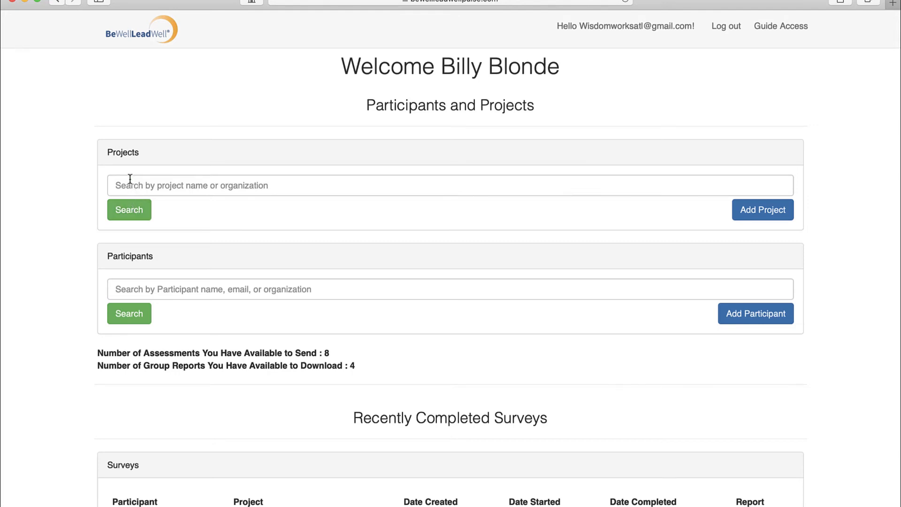
- List all projects, then all participants, with empty searches, returning to the control panel after each
{"action": "left_click", "coordinate": [129, 180]}
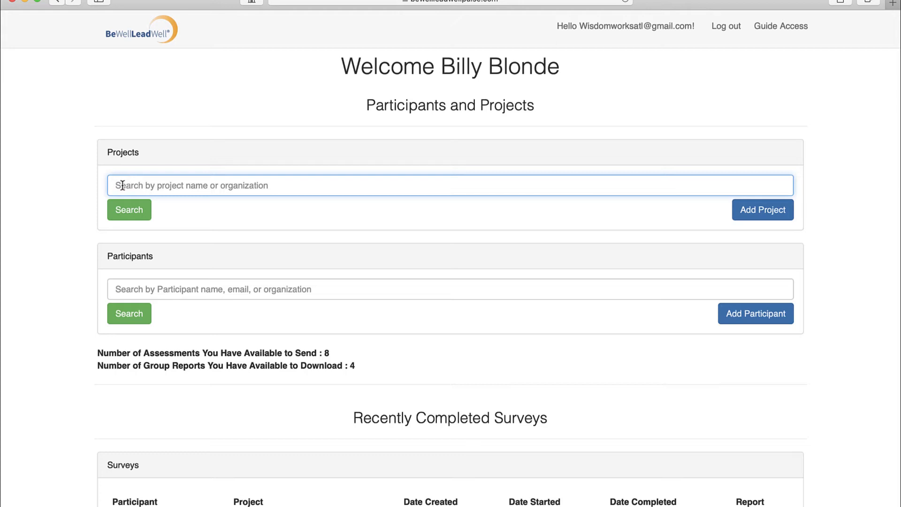
{"action": "key", "text": "Return"}
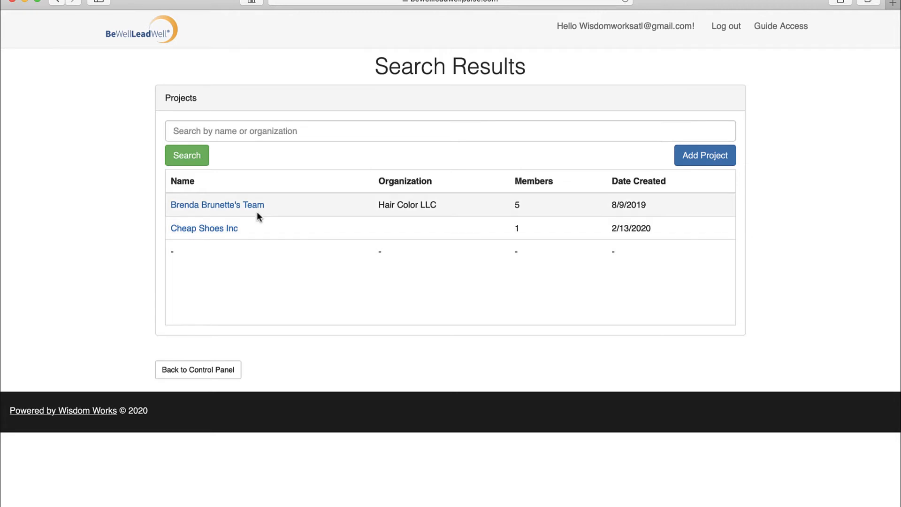
{"action": "left_click", "coordinate": [789, 27]}
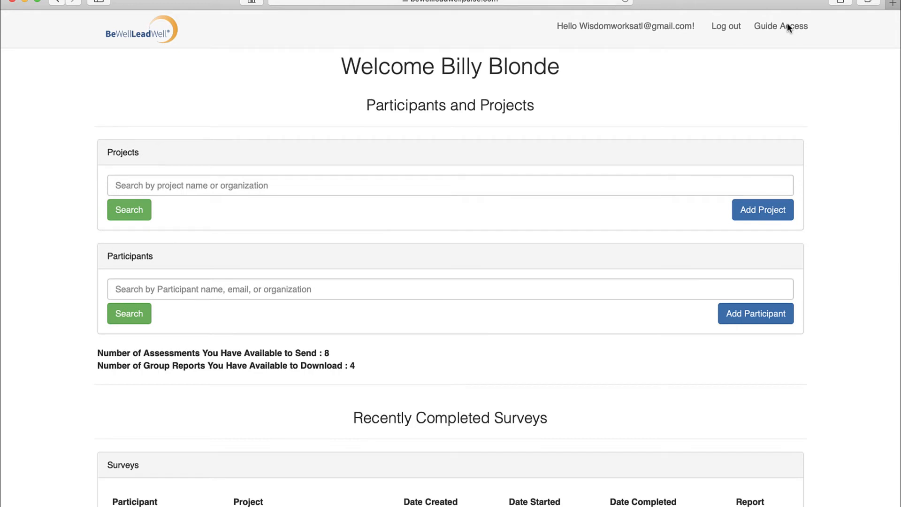
{"action": "left_click", "coordinate": [200, 289]}
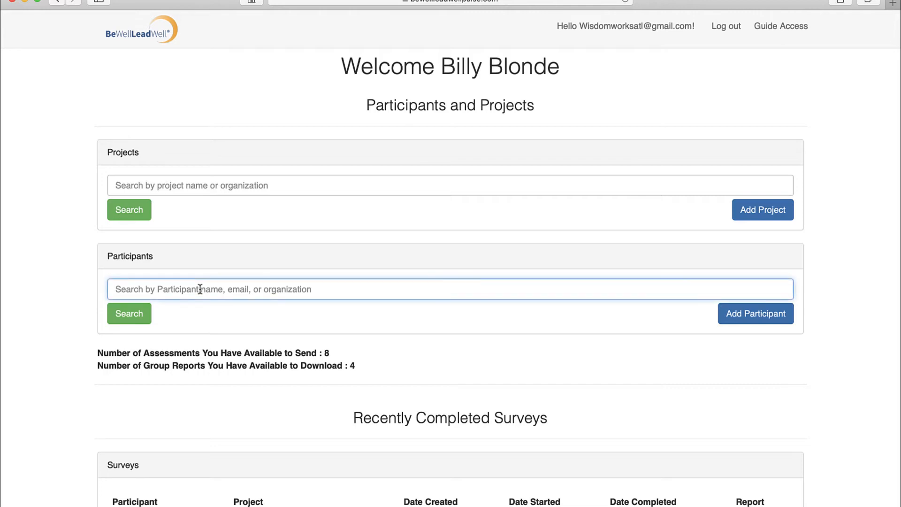
{"action": "key", "text": "Return"}
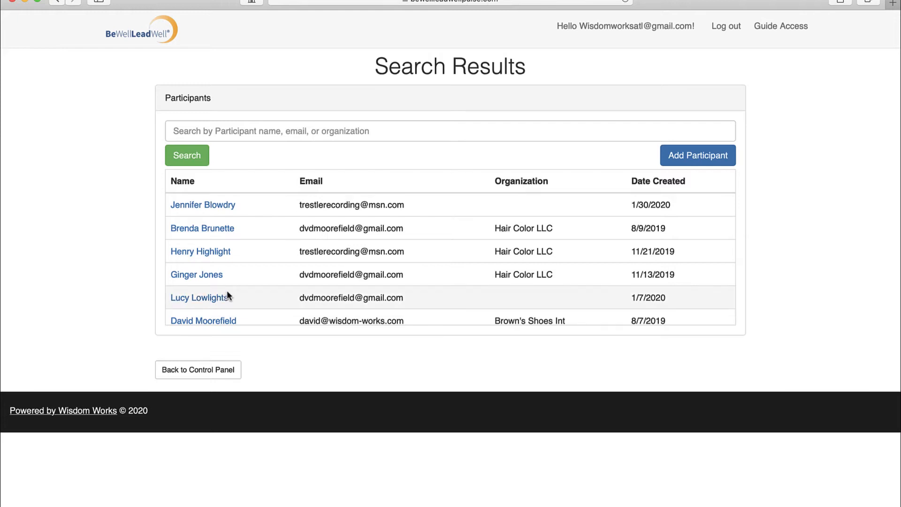
{"action": "left_click", "coordinate": [770, 28]}
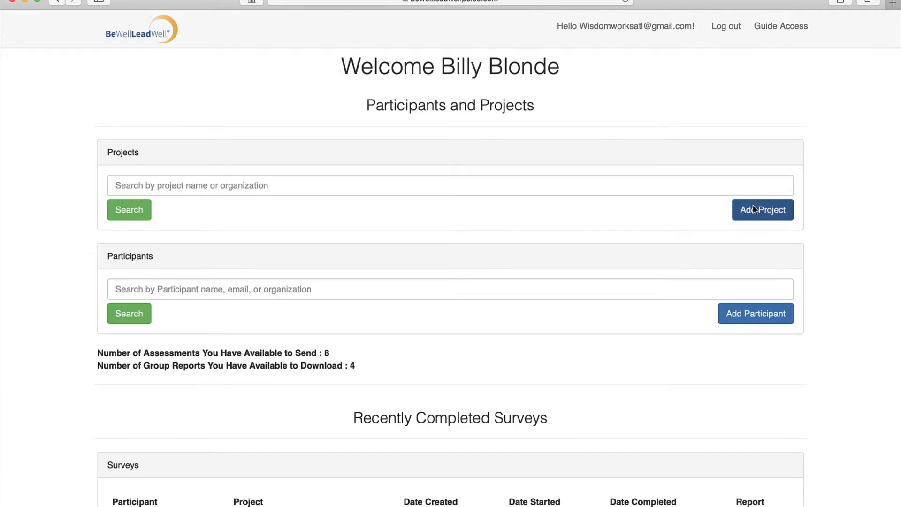
- Start adding a new participant and enter their first and last name
{"action": "left_click", "coordinate": [744, 315]}
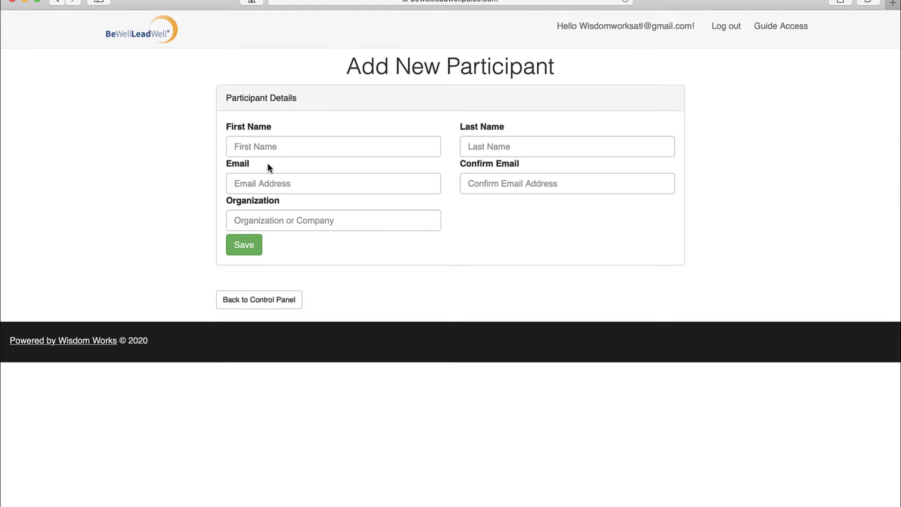
{"action": "left_click", "coordinate": [275, 148]}
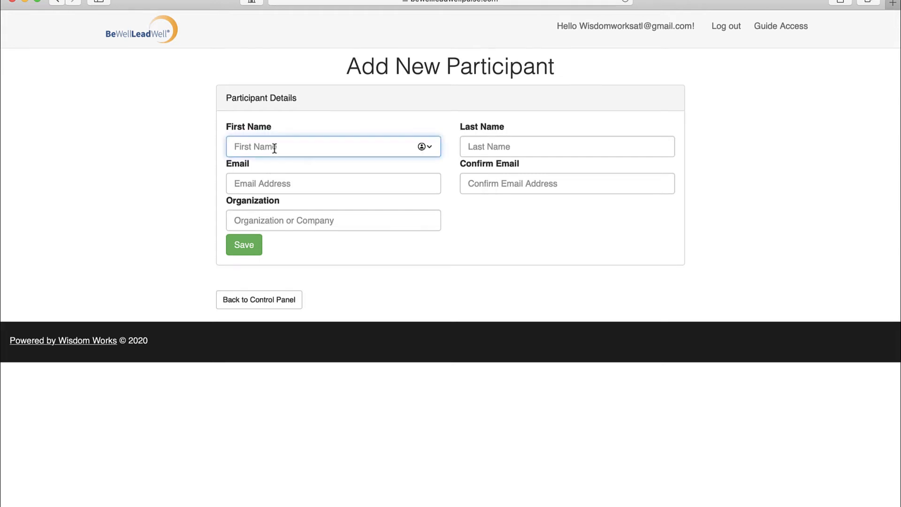
{"action": "type", "text": "P"}
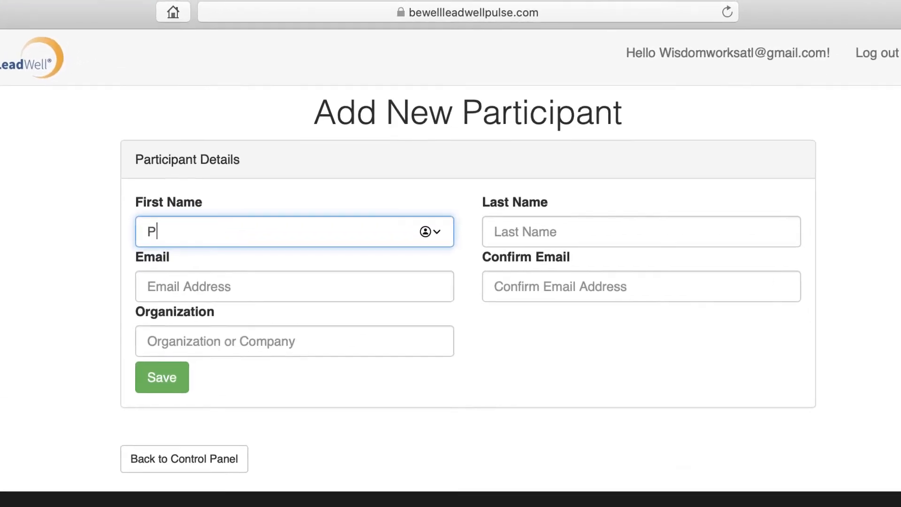
{"action": "type", "text": "erry"}
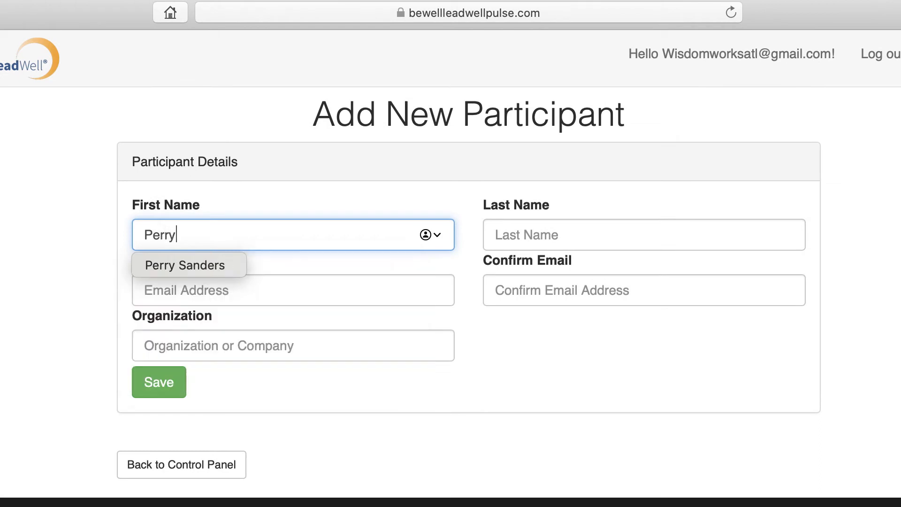
{"action": "key", "text": "Tab"}
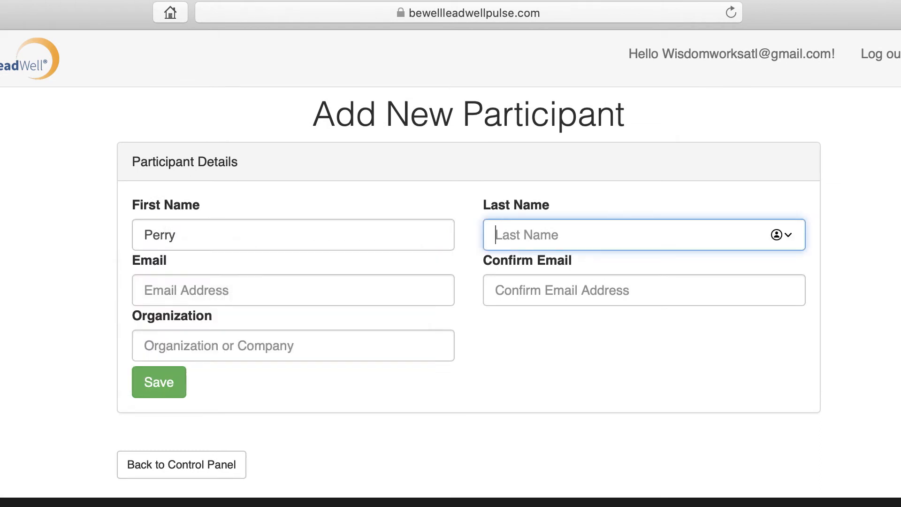
{"action": "type", "text": "Peroxi"}
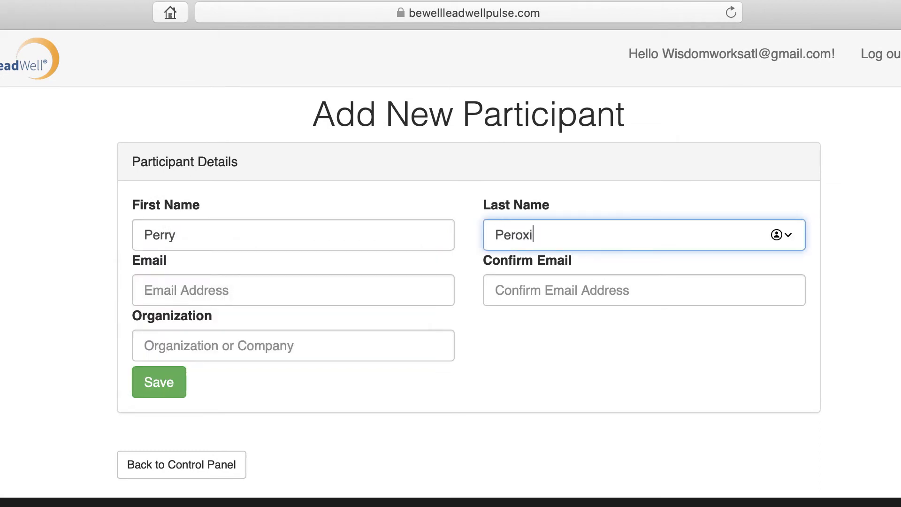
{"action": "type", "text": "de"}
- Enter the participant's e-mail in both Email and Confirm Email, leaving Organization blank
{"action": "key", "text": "Tab"}
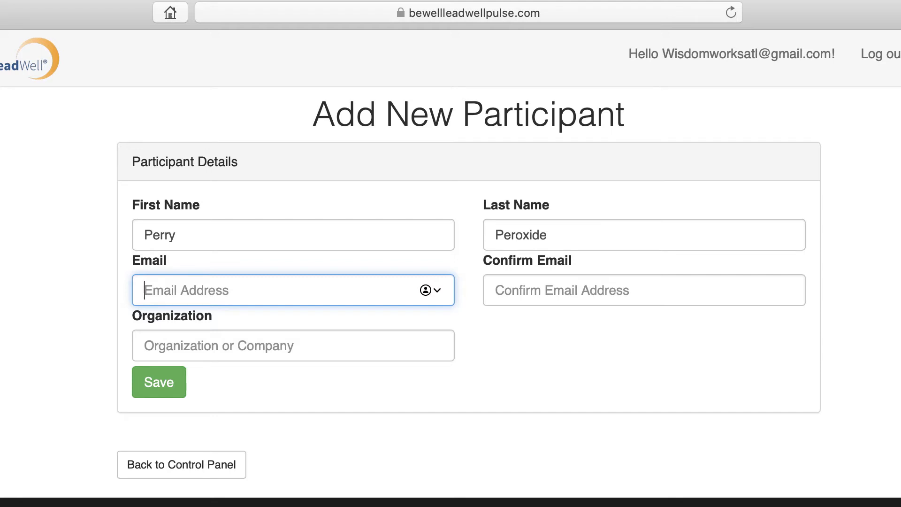
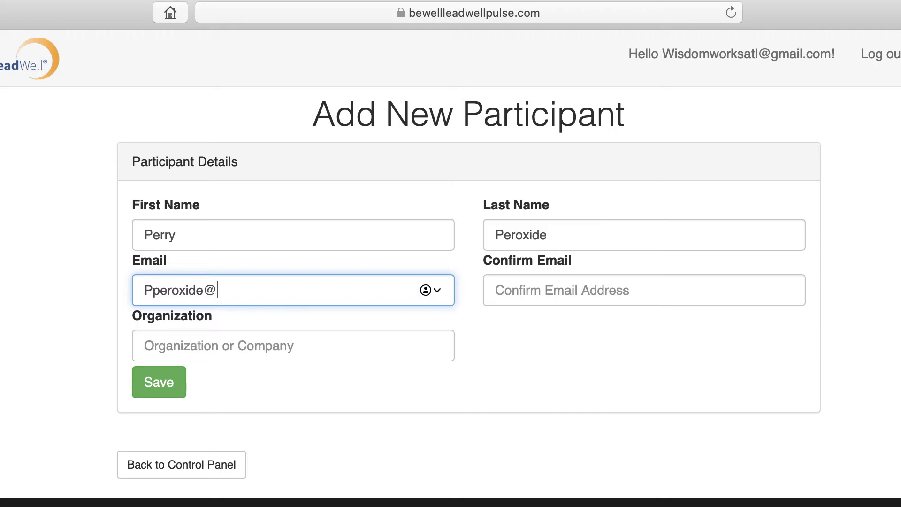
{"action": "key", "text": "Tab"}
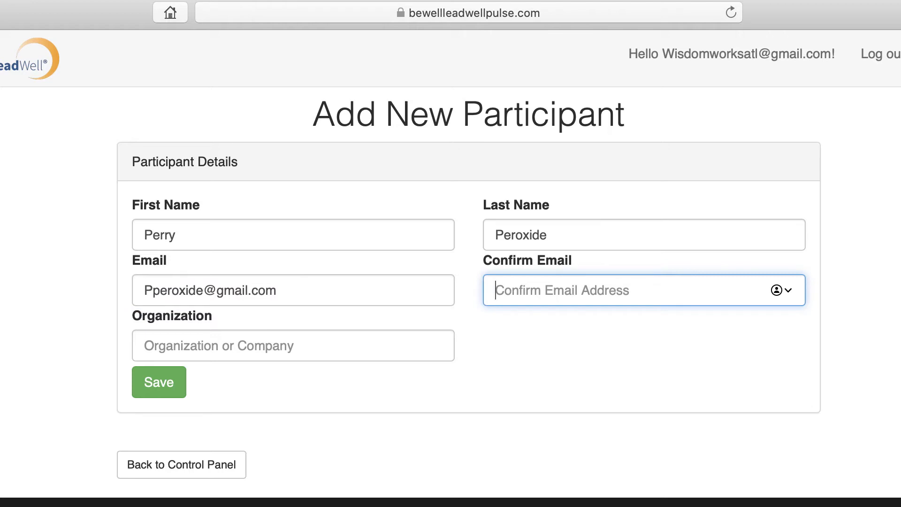
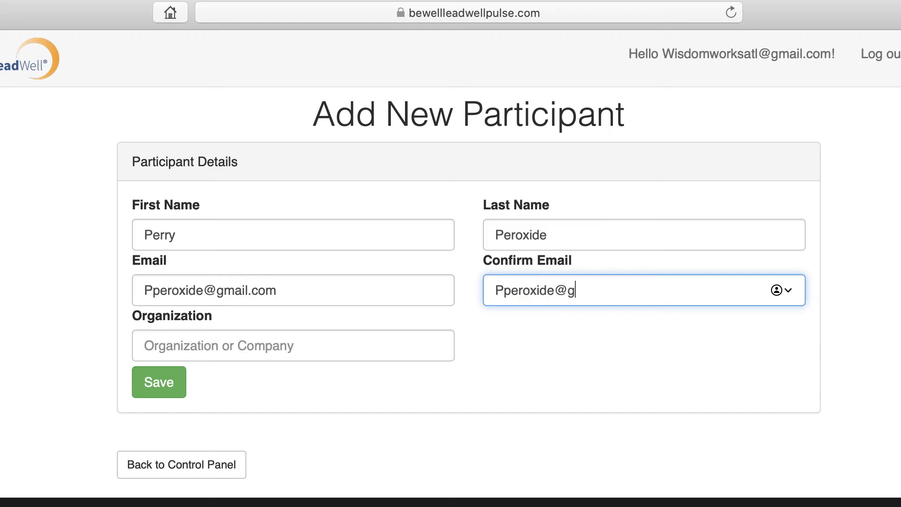
{"action": "key", "text": "Tab"}
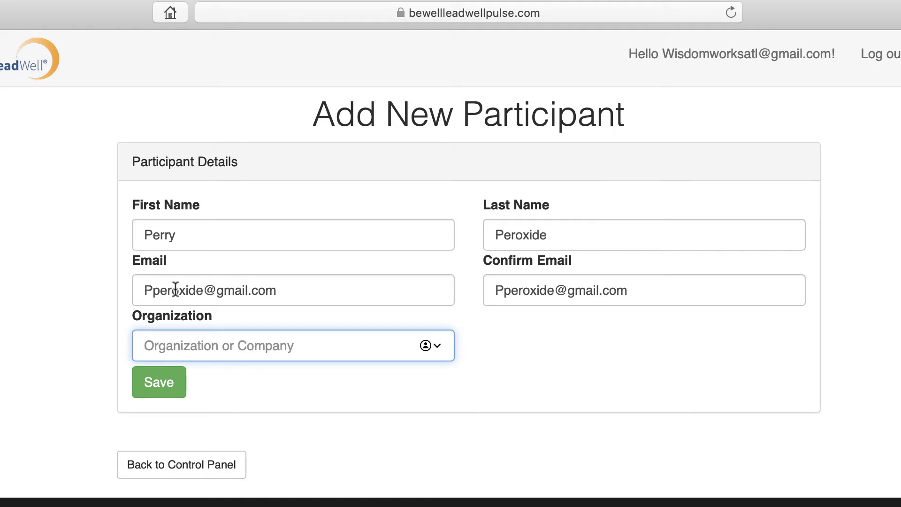
- Save the new participant and check the 'saved successfully' confirmation on View Participant
{"action": "left_click", "coordinate": [177, 381]}
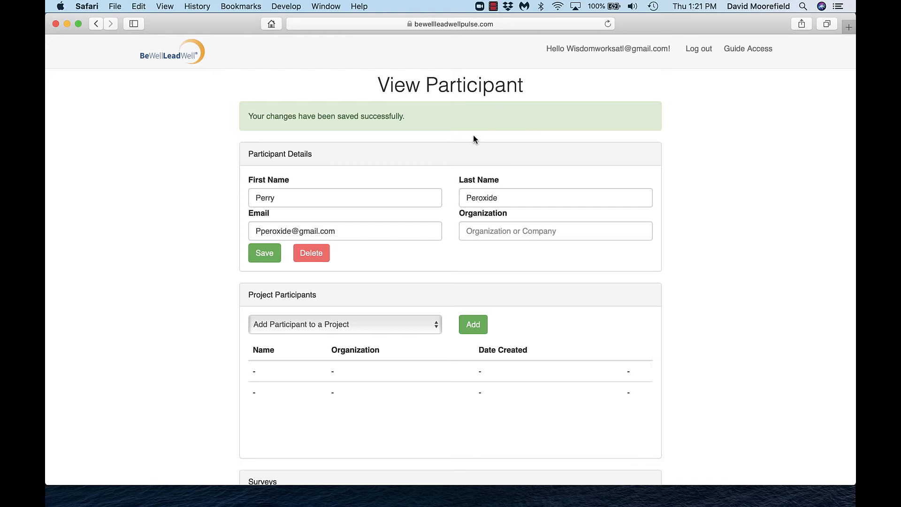
{"action": "scroll", "coordinate": [472, 139], "scroll_direction": "down", "scroll_amount": 1}
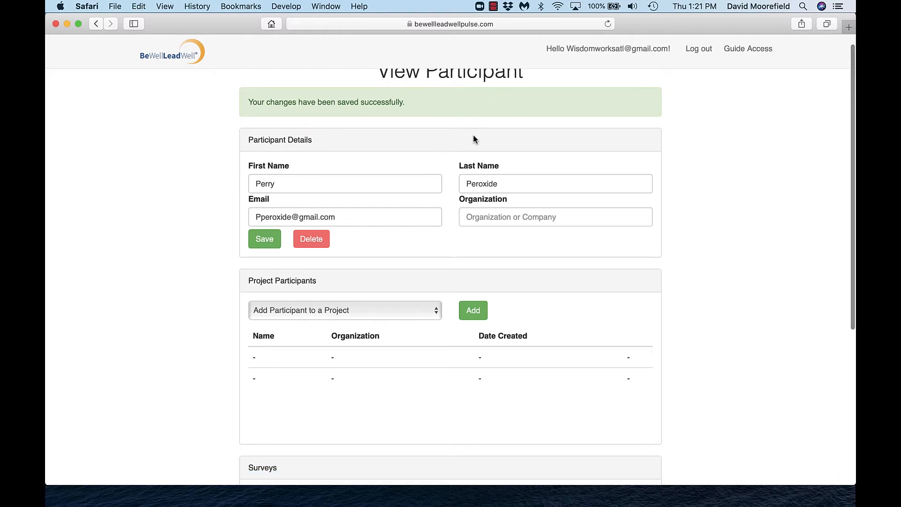
{"action": "scroll", "coordinate": [473, 137], "scroll_direction": "down", "scroll_amount": 2}
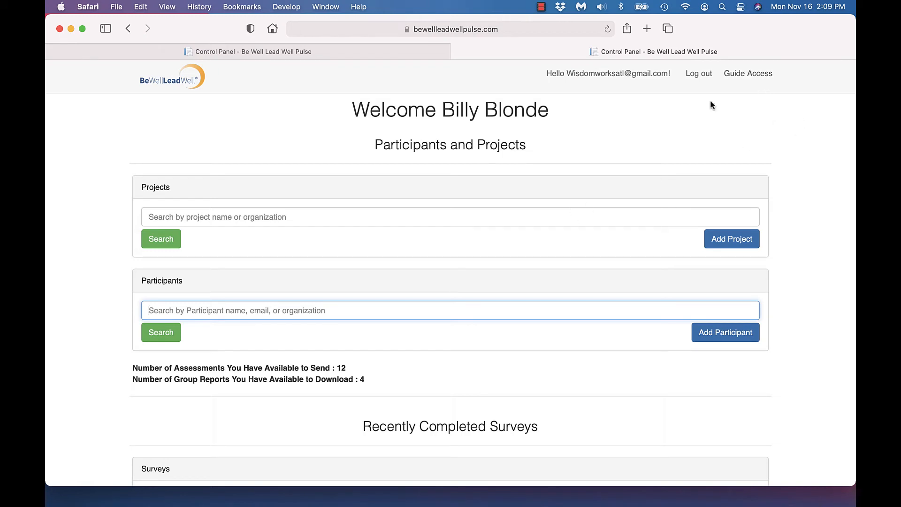
- Search participants by the new participant's name, then list all three with an empty search
{"action": "scroll", "coordinate": [469, 219], "scroll_direction": "down", "scroll_amount": 1}
{"action": "type", "text": "p"}
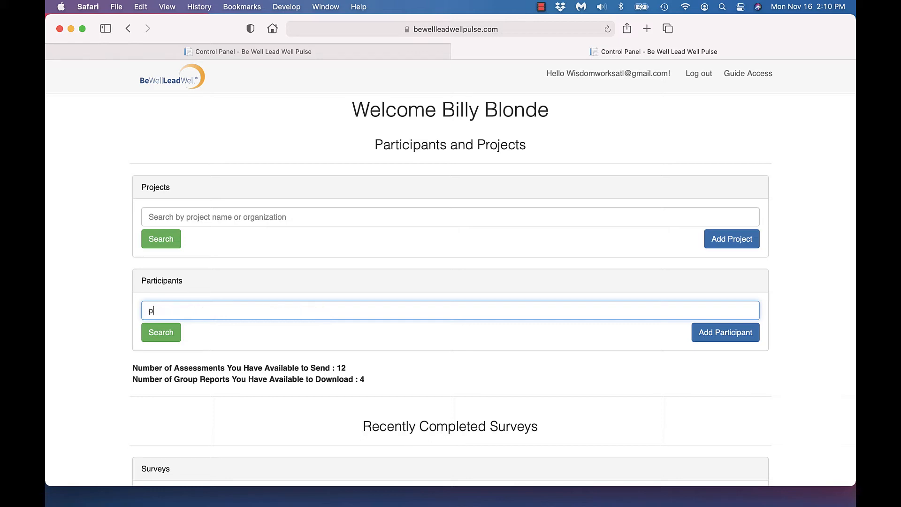
{"action": "type", "text": "erryrry"}
{"action": "key", "text": "Return"}
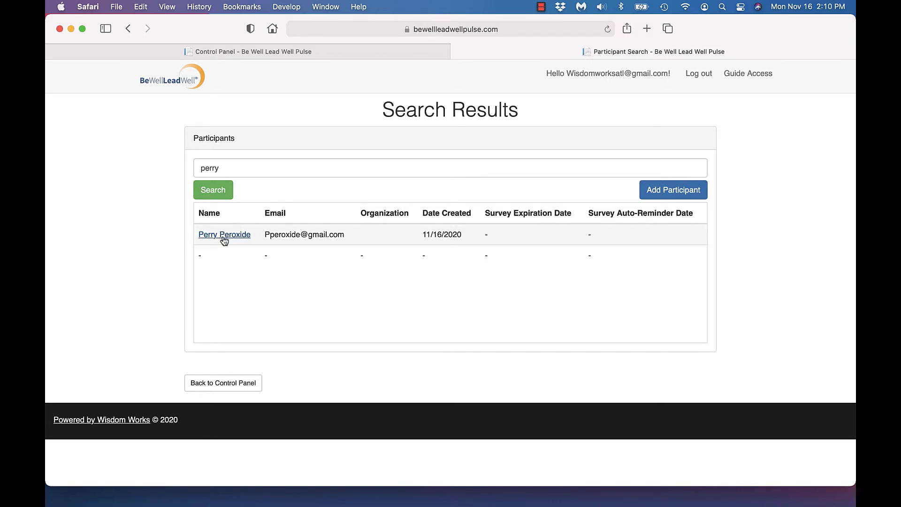
{"action": "left_click", "coordinate": [748, 75]}
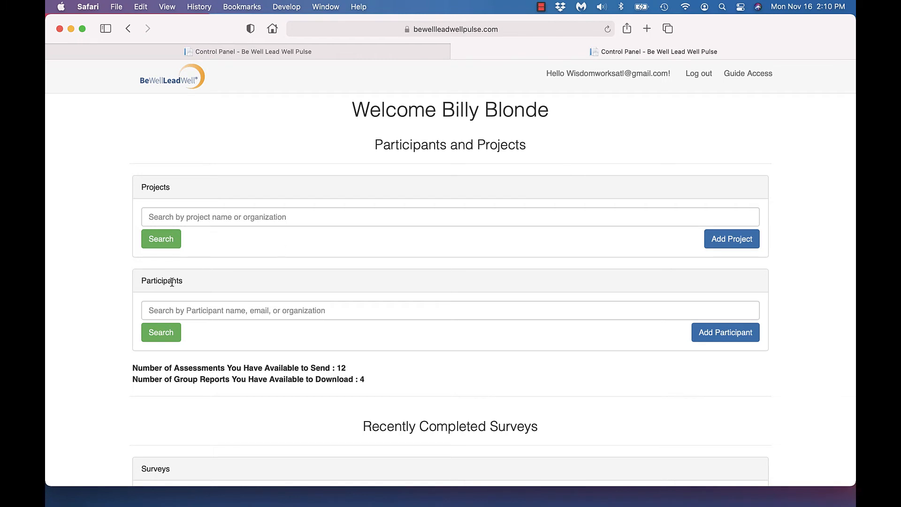
{"action": "left_click", "coordinate": [188, 312]}
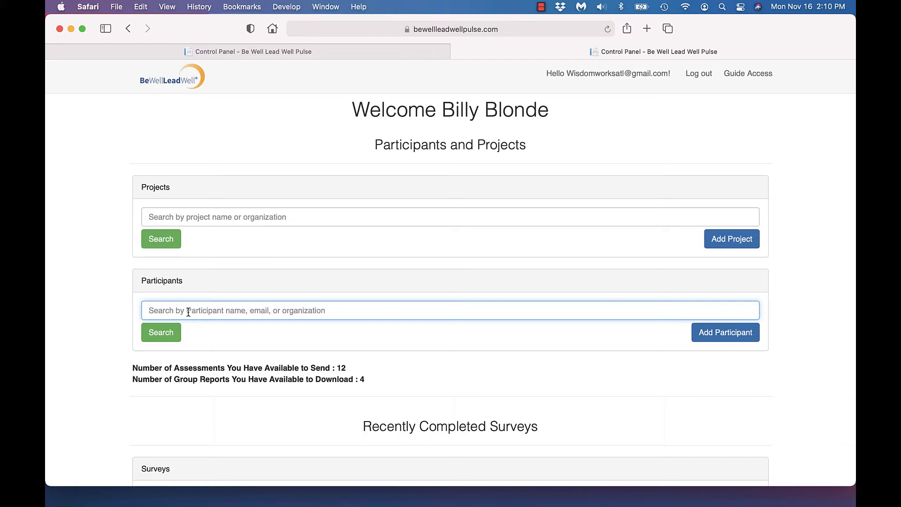
{"action": "key", "text": "Return"}
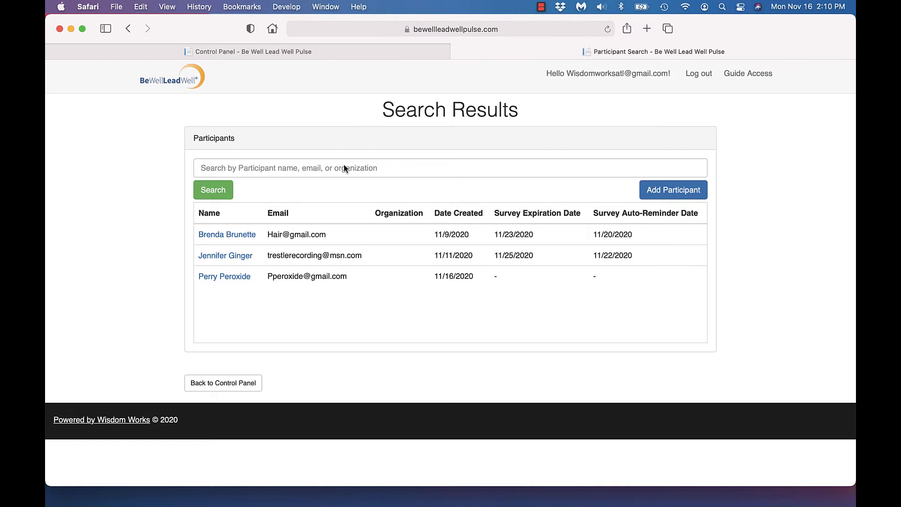
- Open the new participant's record and pick the team project in Add Participant to a Project
{"action": "left_click", "coordinate": [224, 277]}
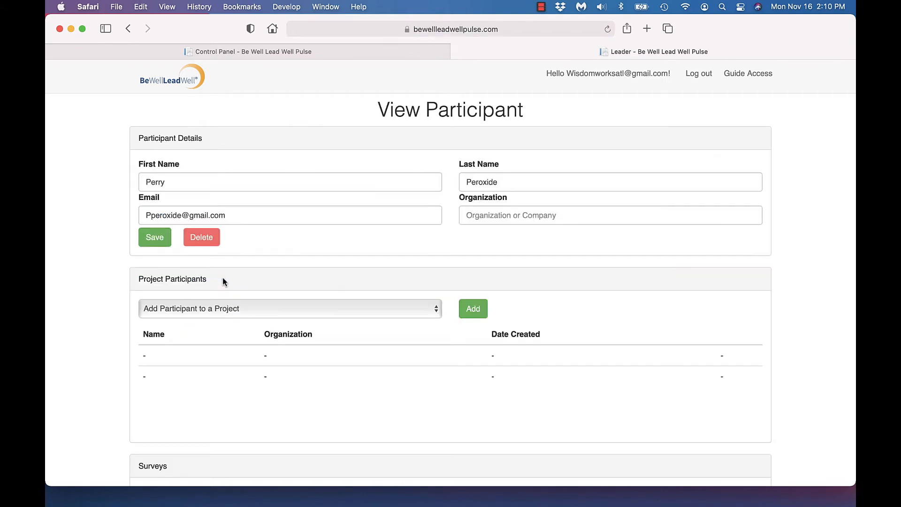
{"action": "scroll", "coordinate": [271, 272], "scroll_direction": "down", "scroll_amount": 1}
{"action": "scroll", "coordinate": [270, 272], "scroll_direction": "up", "scroll_amount": 1}
{"action": "scroll", "coordinate": [279, 324], "scroll_direction": "down", "scroll_amount": 3}
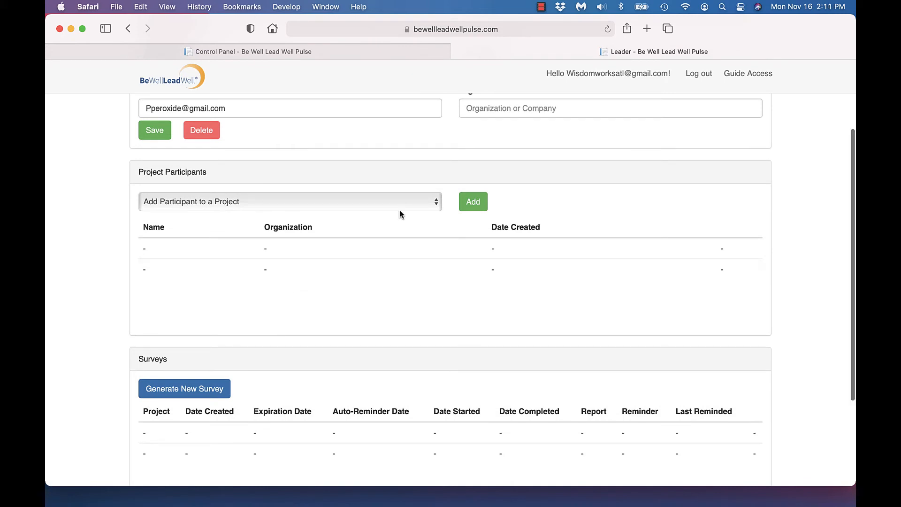
{"action": "left_click", "coordinate": [432, 203]}
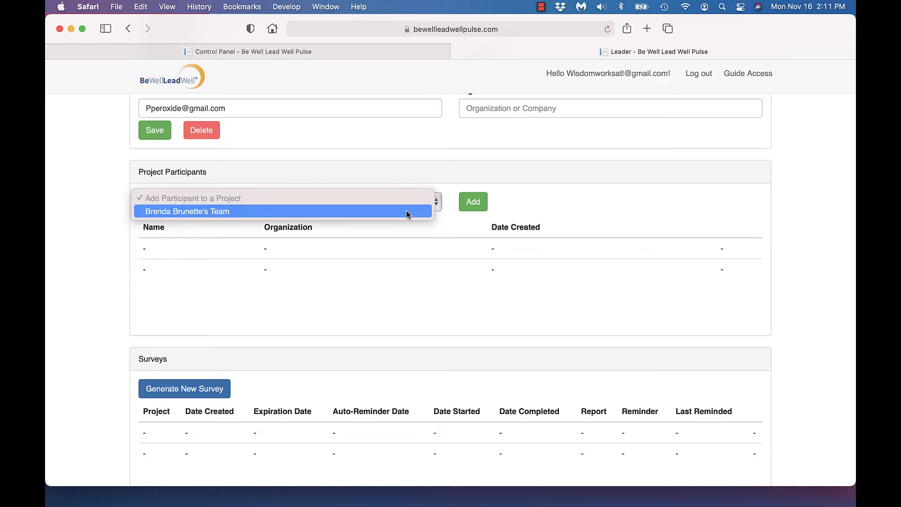
{"action": "left_click", "coordinate": [408, 212]}
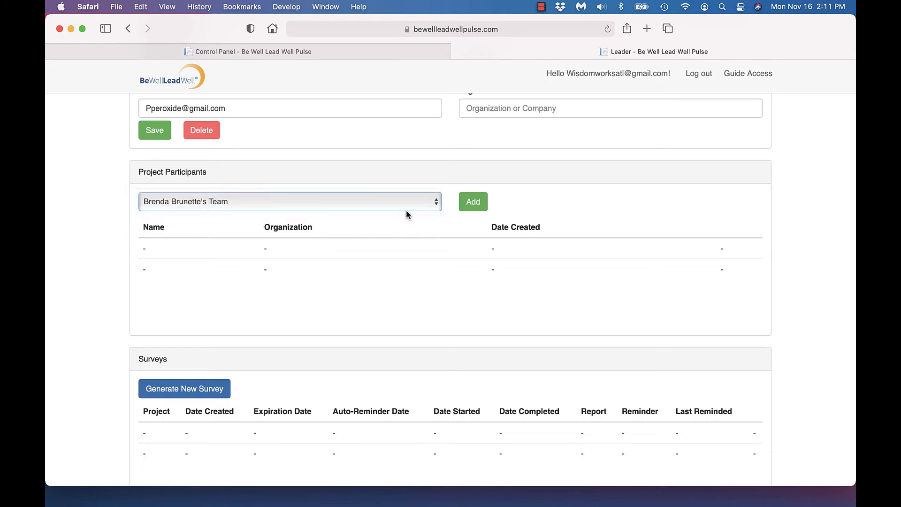
- Add the participant to the chosen Hair Color LLC team project and review the empty Surveys section
{"action": "left_click", "coordinate": [473, 202]}
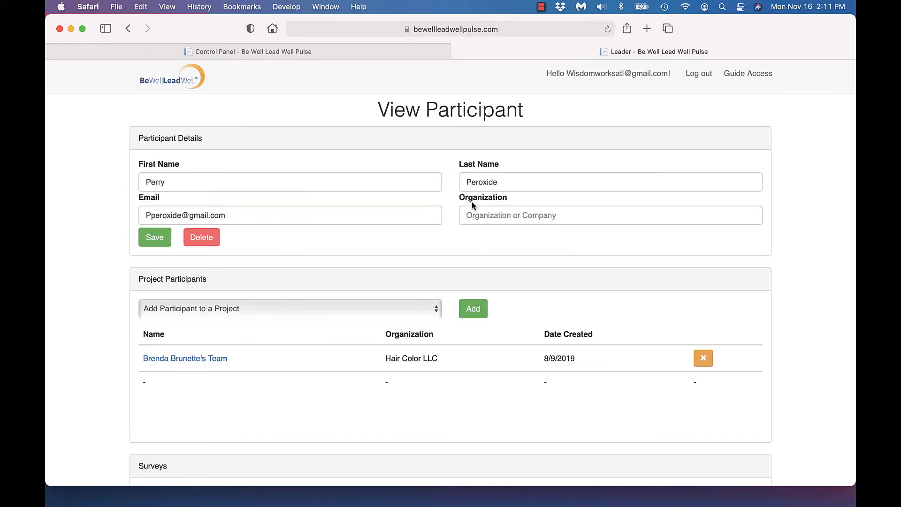
{"action": "scroll", "coordinate": [472, 205], "scroll_direction": "down", "scroll_amount": 3}
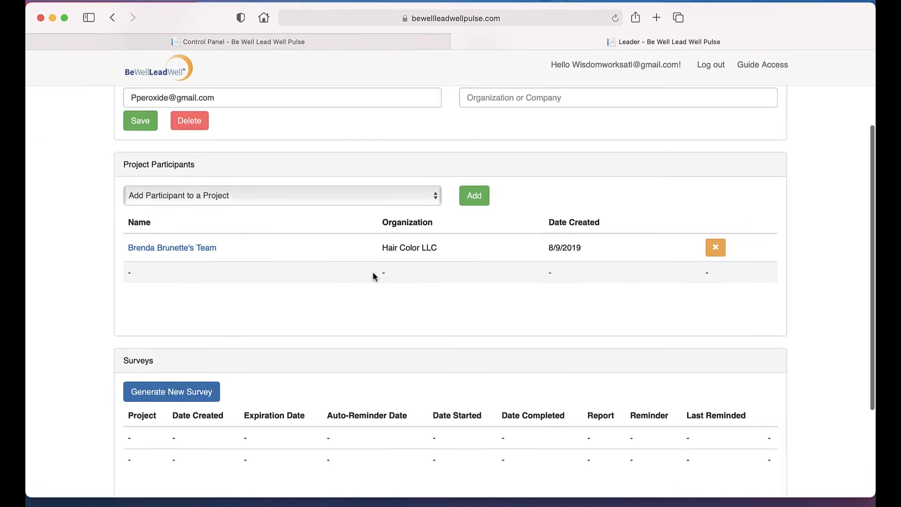
{"action": "scroll", "coordinate": [372, 271], "scroll_direction": "down", "scroll_amount": 3}
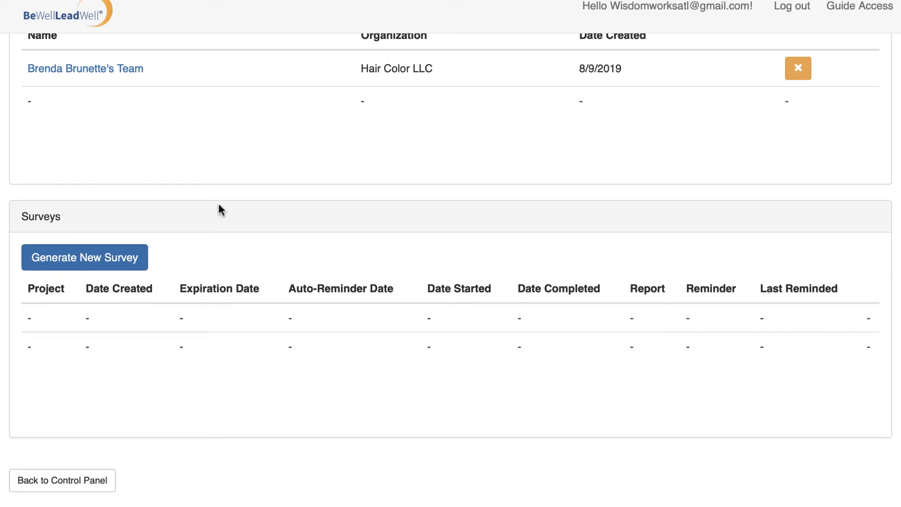
- Start a new survey and set its expiration date to 2020-11-25
{"action": "left_click", "coordinate": [76, 268]}
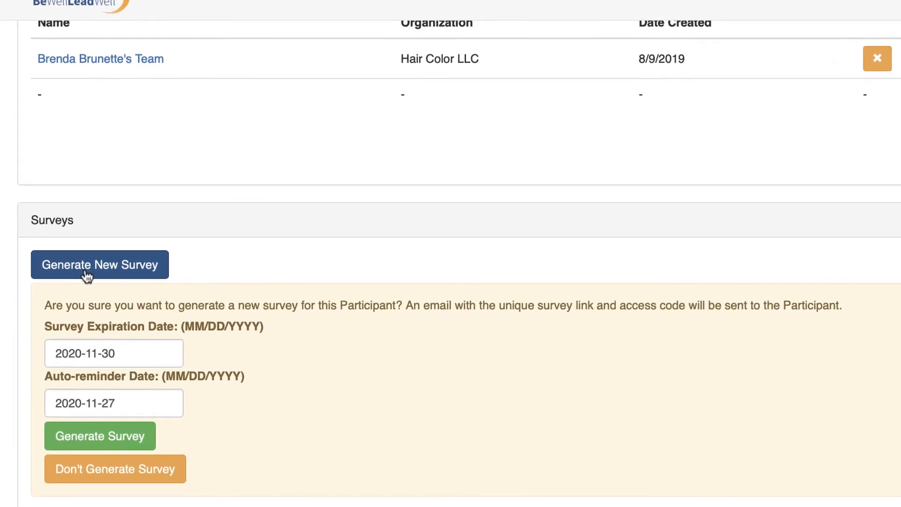
{"action": "scroll", "coordinate": [91, 277], "scroll_direction": "down", "scroll_amount": 3}
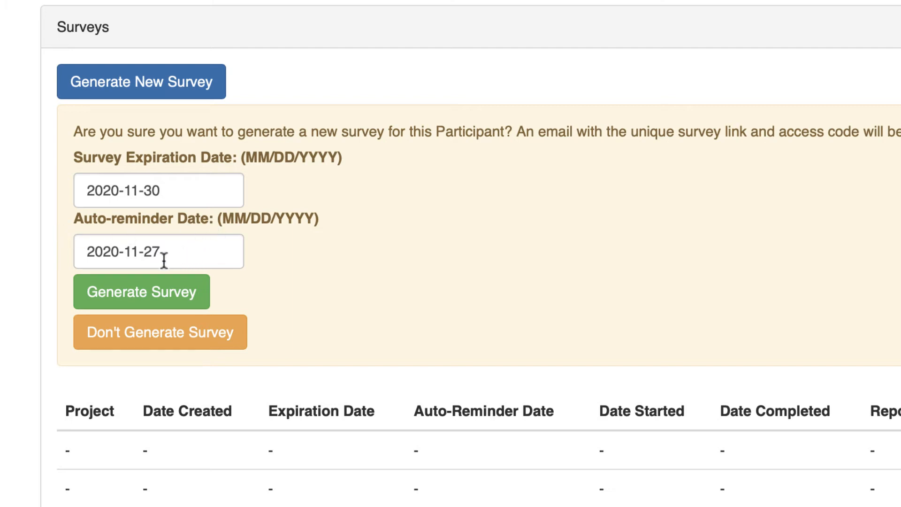
{"action": "left_click", "coordinate": [193, 195]}
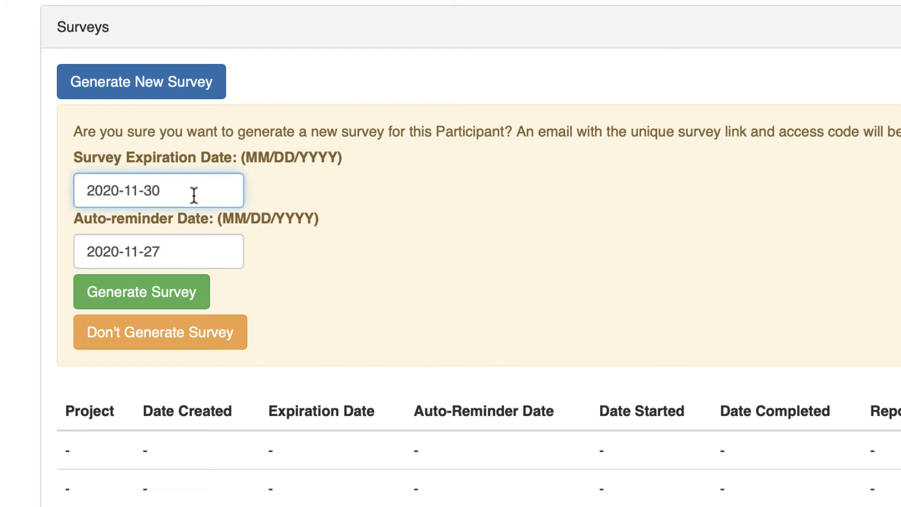
{"action": "key", "text": "BackSpace"}
{"action": "key", "text": "BackSpace"}
{"action": "key", "text": "Down"}
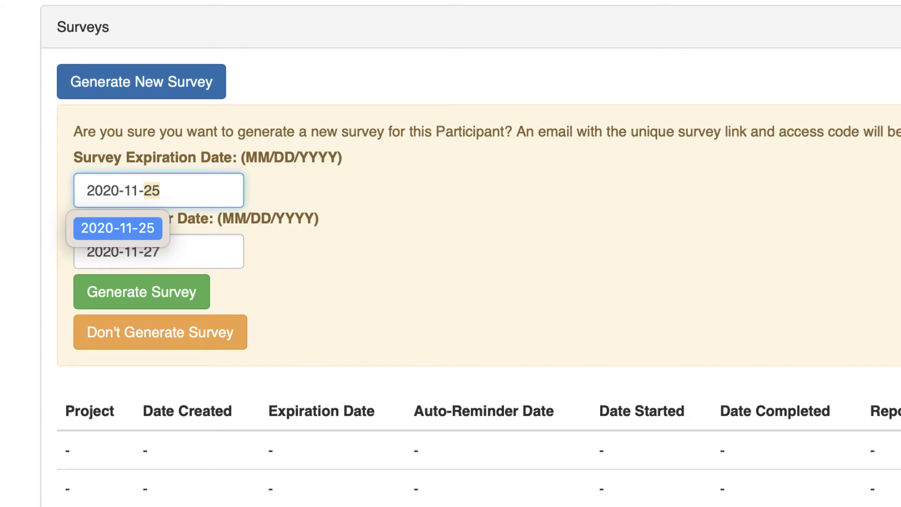
{"action": "type", "text": "25"}
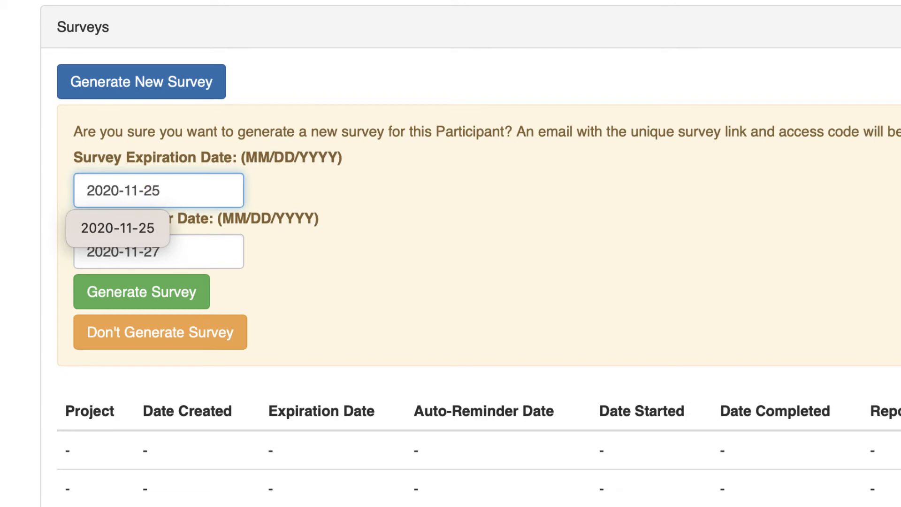
{"action": "left_click", "coordinate": [327, 256]}
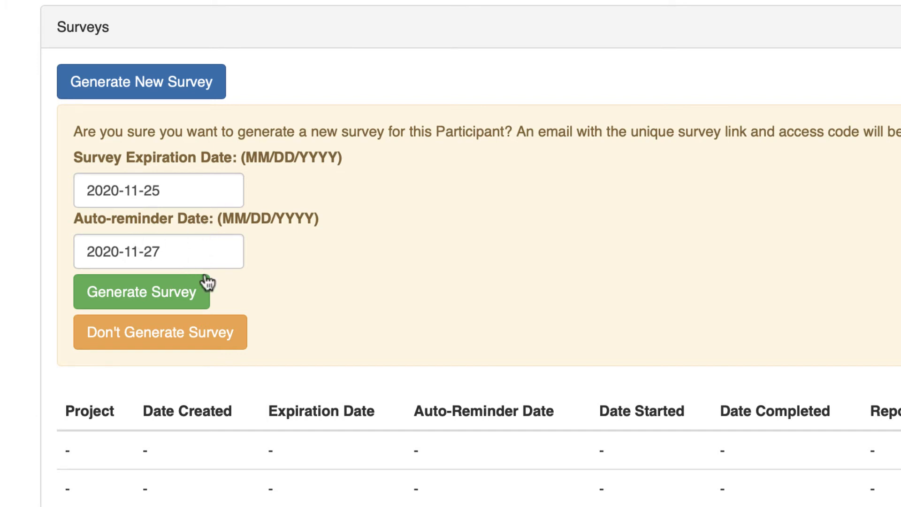
- Set the auto-reminder date to 2020-11-22 and generate the survey
{"action": "left_click", "coordinate": [187, 252]}
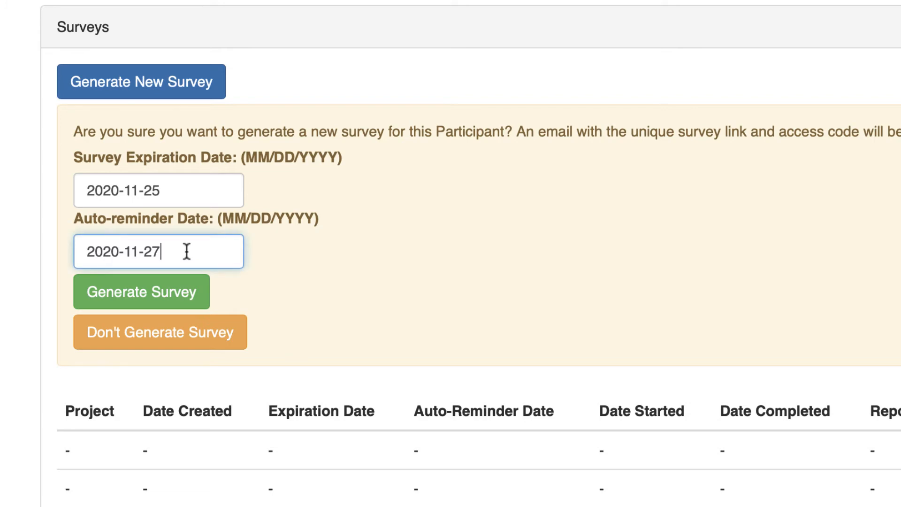
{"action": "key", "text": "BackSpace"}
{"action": "key", "text": "BackSpace"}
{"action": "key", "text": "Down"}
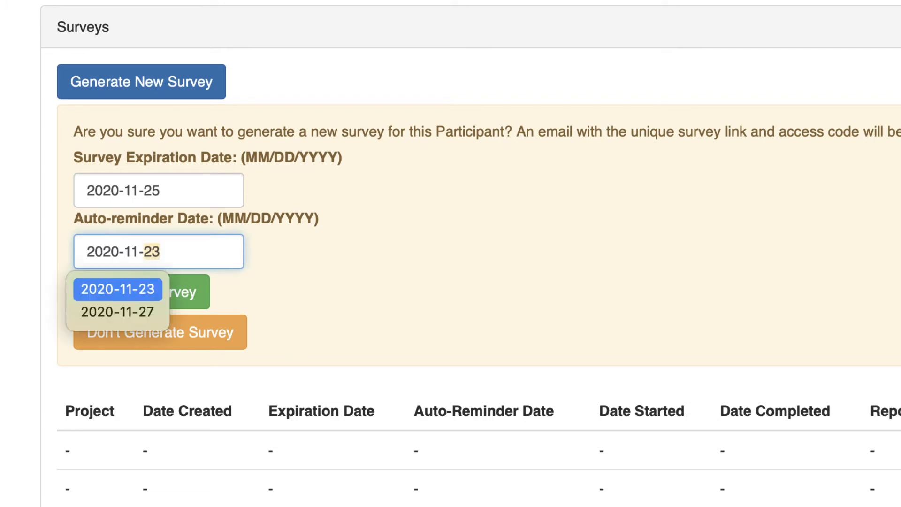
{"action": "left_click", "coordinate": [189, 255]}
{"action": "key", "text": "BackSpace"}
{"action": "type", "text": "22"}
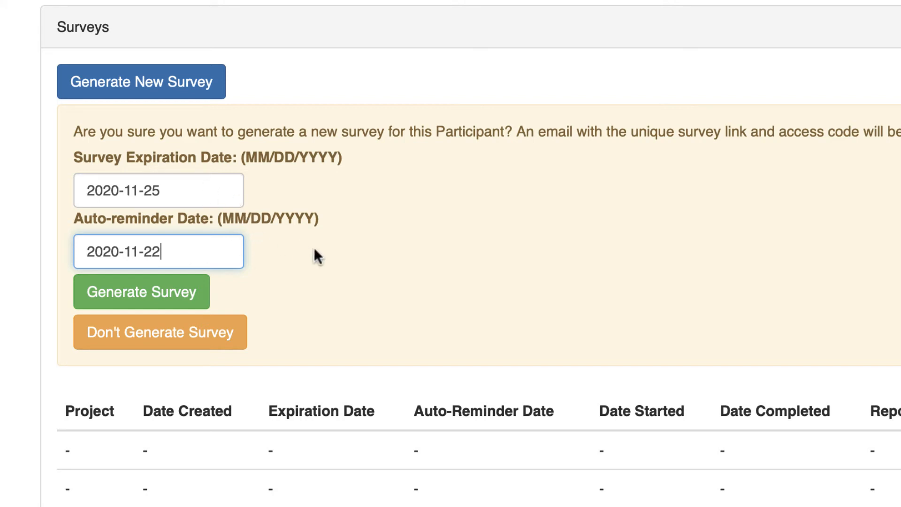
{"action": "scroll", "coordinate": [313, 247], "scroll_direction": "down", "scroll_amount": 2}
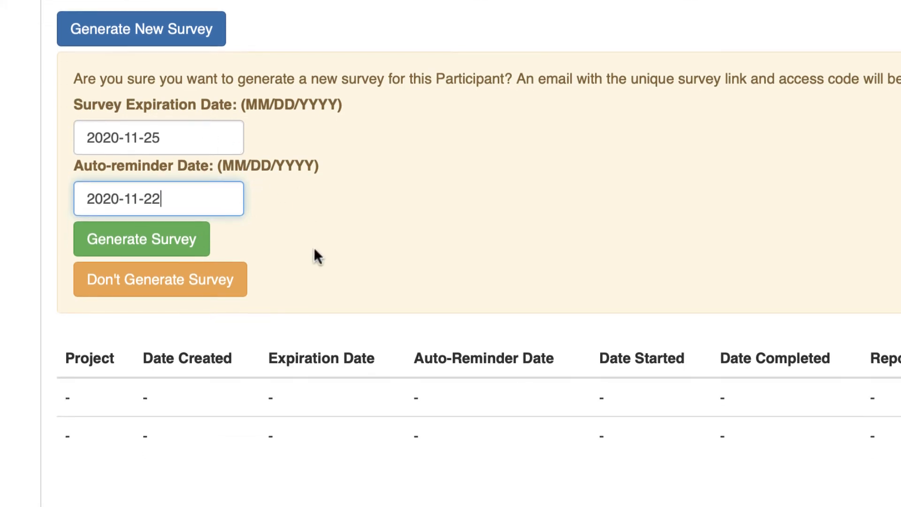
{"action": "right_click", "coordinate": [315, 254]}
{"action": "left_click", "coordinate": [546, 149]}
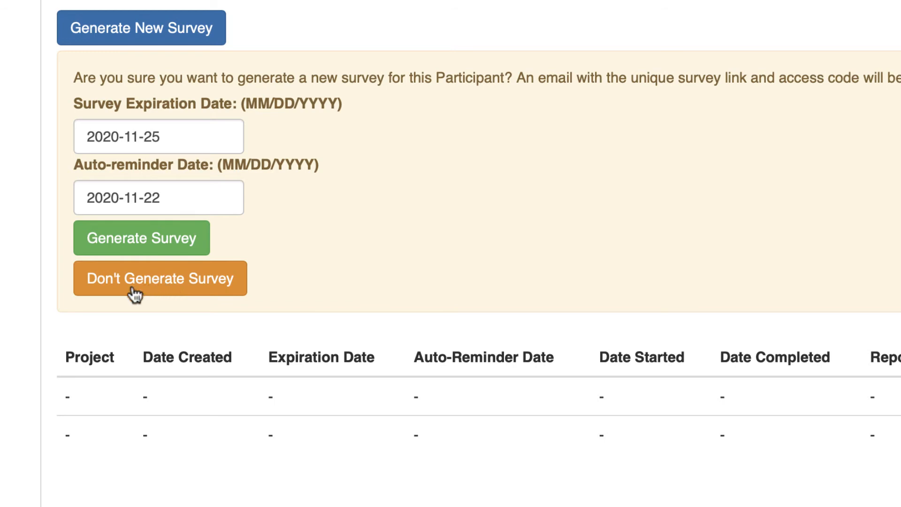
{"action": "left_click", "coordinate": [117, 236]}
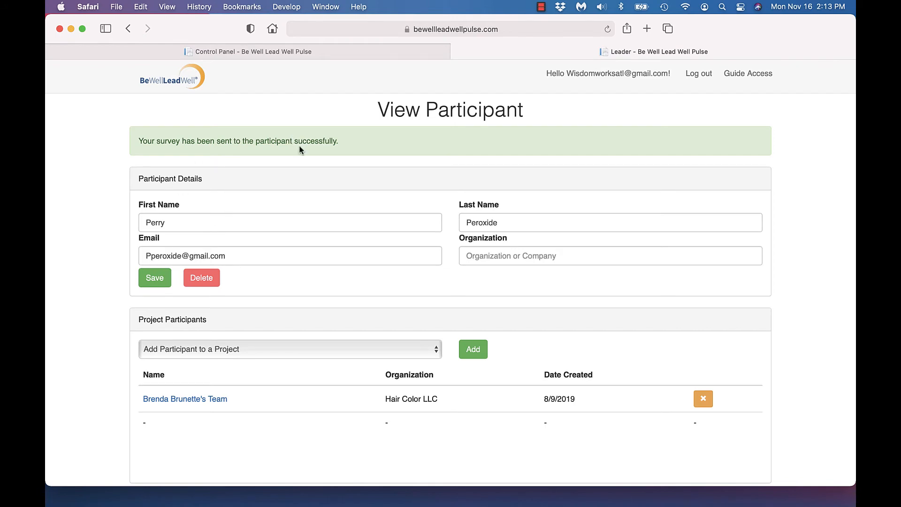
{"action": "scroll", "coordinate": [283, 225], "scroll_direction": "down", "scroll_amount": 10}
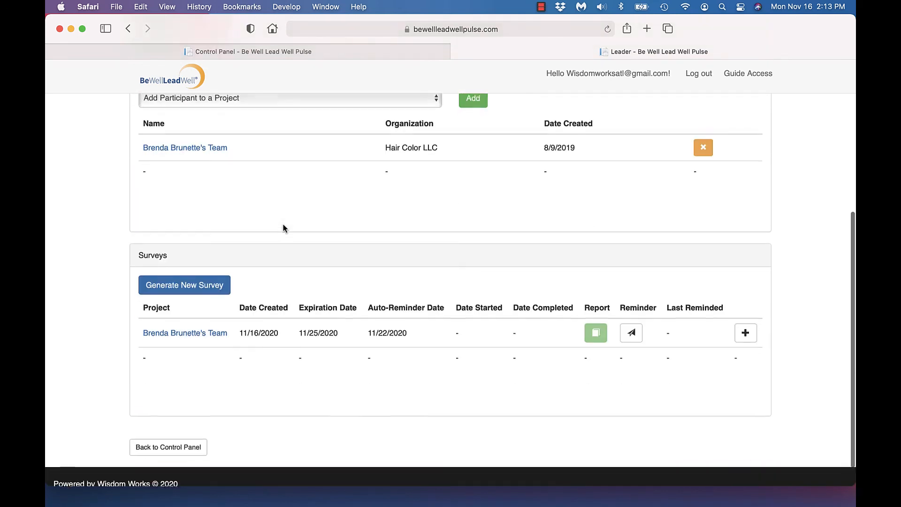
{"action": "scroll", "coordinate": [283, 223], "scroll_direction": "down", "scroll_amount": 1}
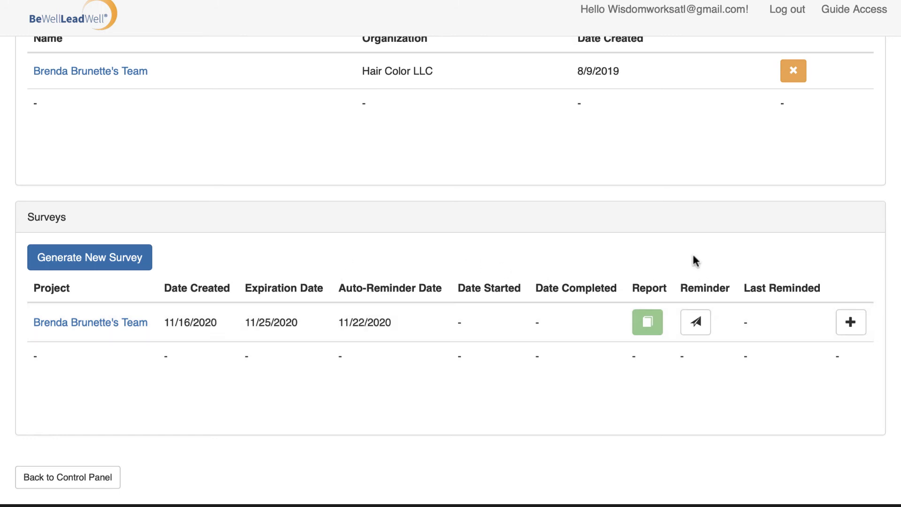
- Send the participant a survey reminder email and confirm Last Reminded reads 11/16/2020
{"action": "left_click", "coordinate": [696, 328]}
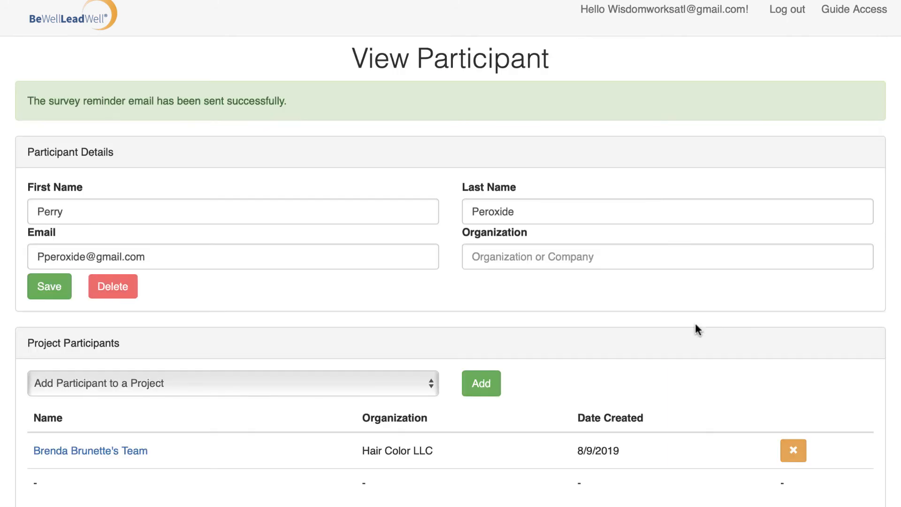
{"action": "scroll", "coordinate": [719, 291], "scroll_direction": "down", "scroll_amount": 7}
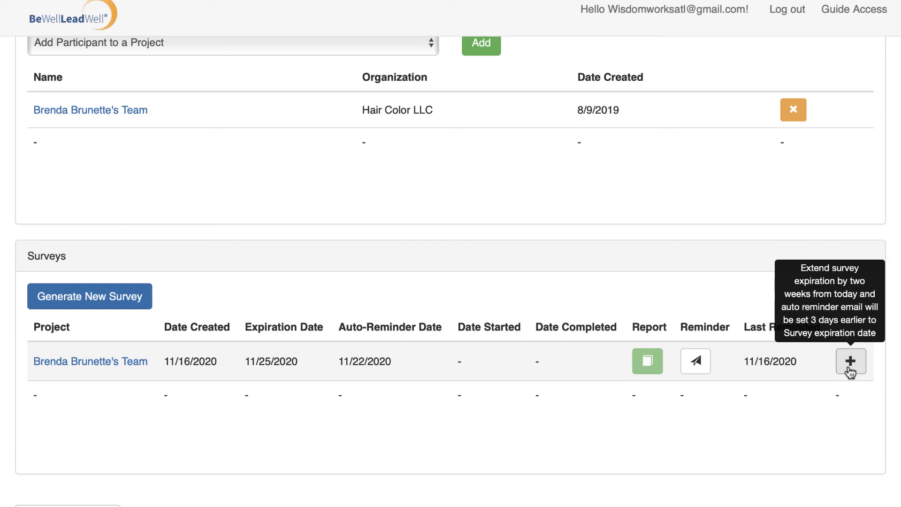
- Scroll back up to the top of the participant page
{"action": "scroll", "coordinate": [850, 372], "scroll_direction": "up", "scroll_amount": 5}
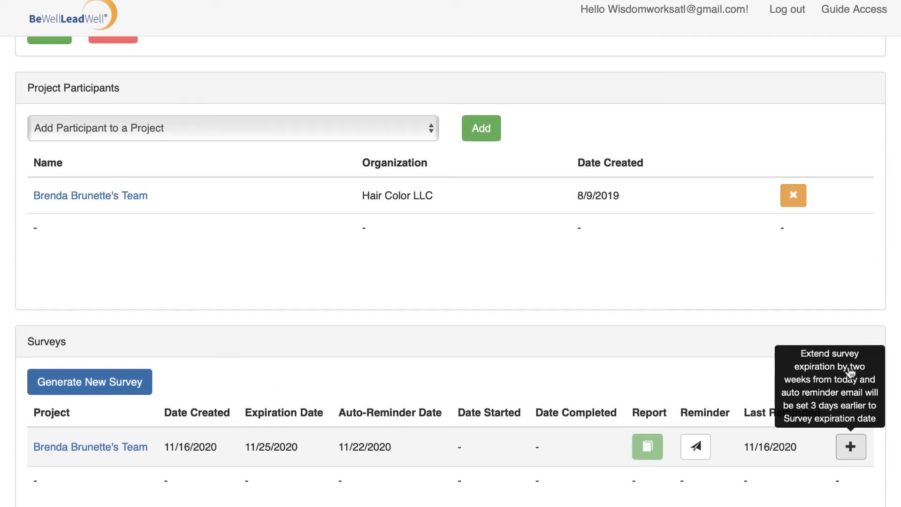
{"action": "scroll", "coordinate": [847, 366], "scroll_direction": "up", "scroll_amount": 2}
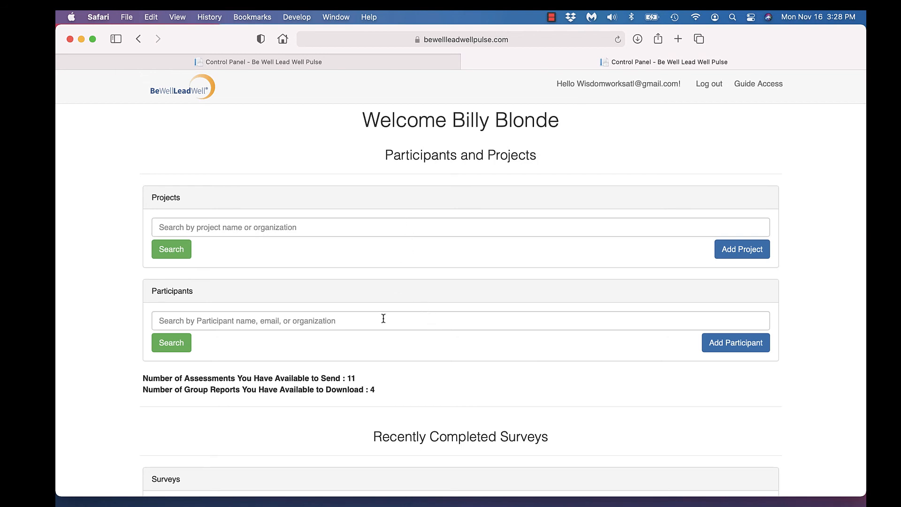
{"action": "scroll", "coordinate": [383, 321], "scroll_direction": "down", "scroll_amount": 3}
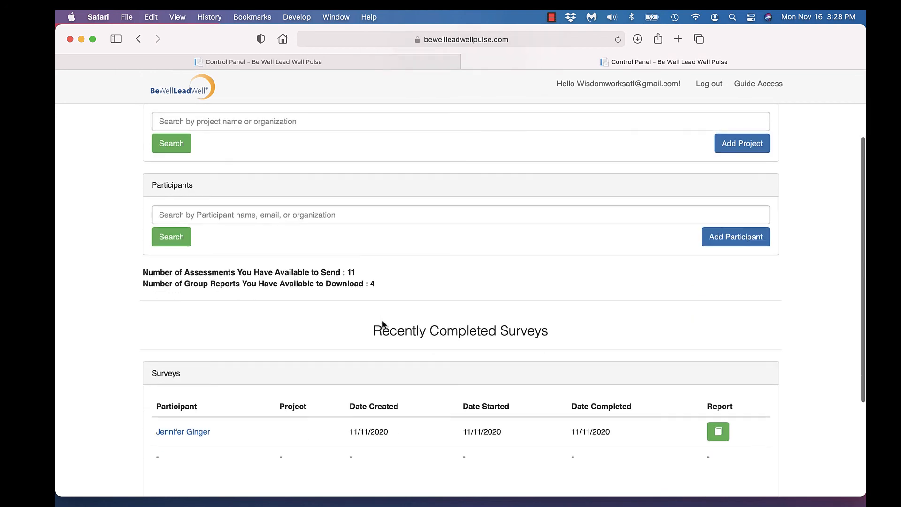
{"action": "scroll", "coordinate": [383, 324], "scroll_direction": "down", "scroll_amount": 2}
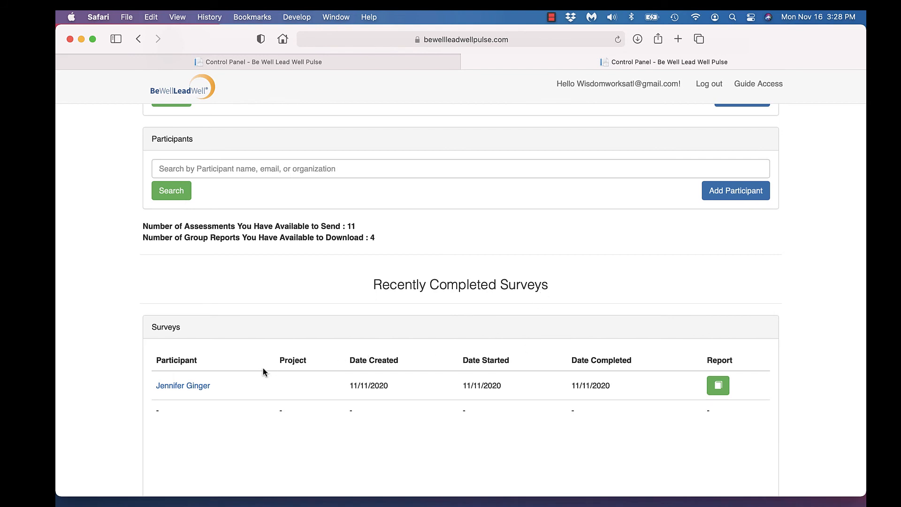
- Open the completed participant's page and request the report for their 11/11/2020 survey
{"action": "left_click", "coordinate": [203, 388]}
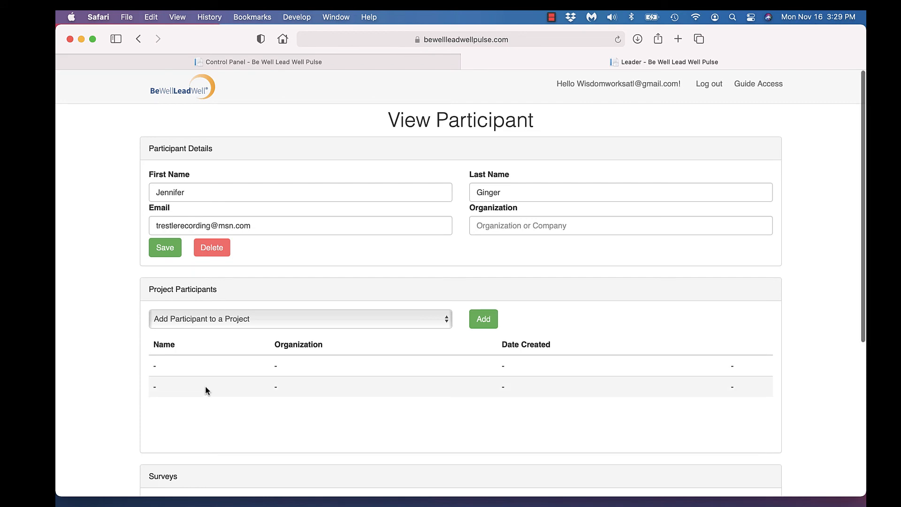
{"action": "scroll", "coordinate": [205, 389], "scroll_direction": "down", "scroll_amount": 2}
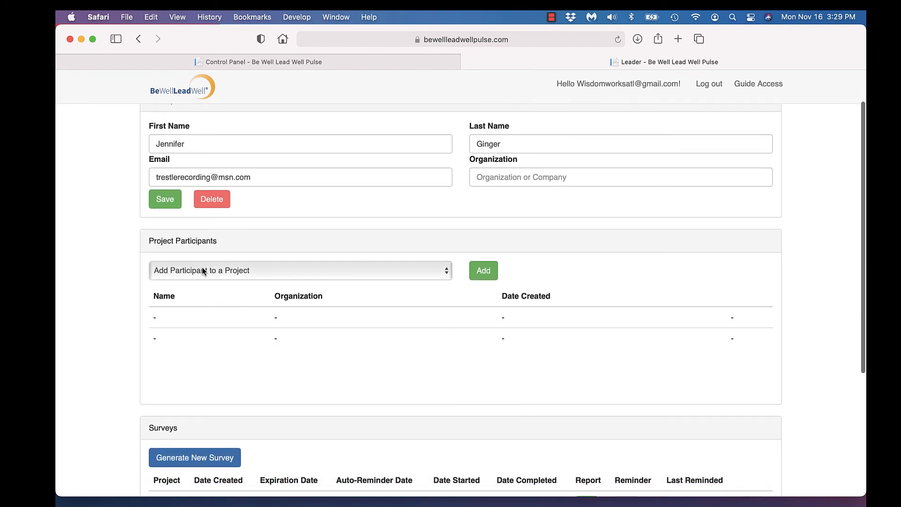
{"action": "scroll", "coordinate": [244, 363], "scroll_direction": "down", "scroll_amount": 2}
{"action": "scroll", "coordinate": [244, 363], "scroll_direction": "down", "scroll_amount": 3}
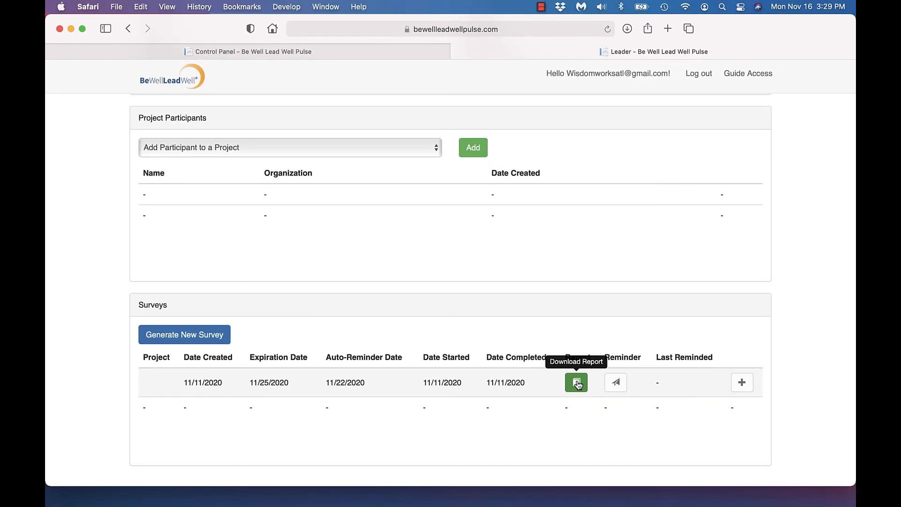
{"action": "left_click", "coordinate": [577, 382]}
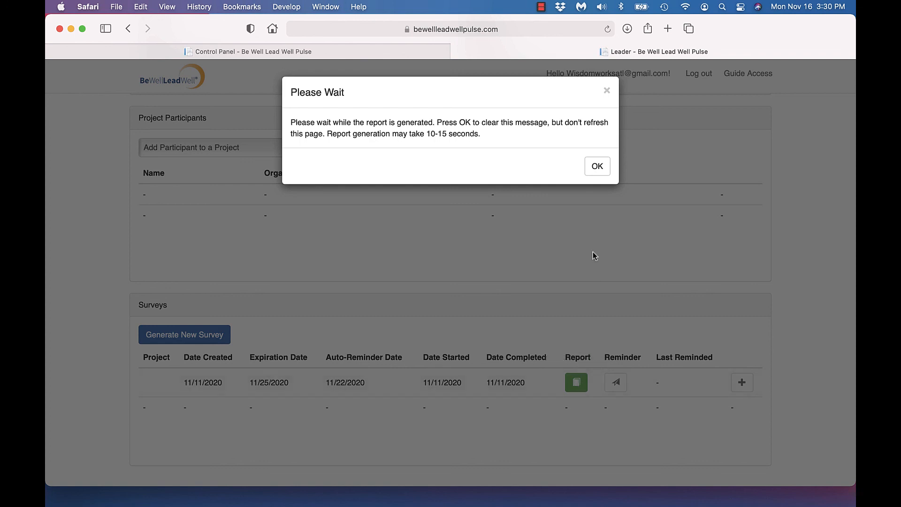
- Dismiss the Please Wait notice and minimize Safari to reveal the desktop
{"action": "left_click", "coordinate": [598, 167]}
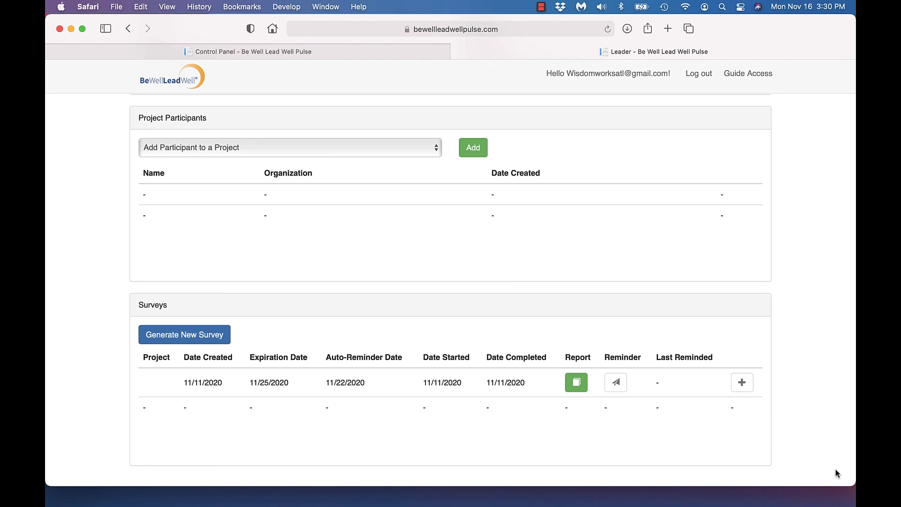
{"action": "left_click", "coordinate": [72, 30]}
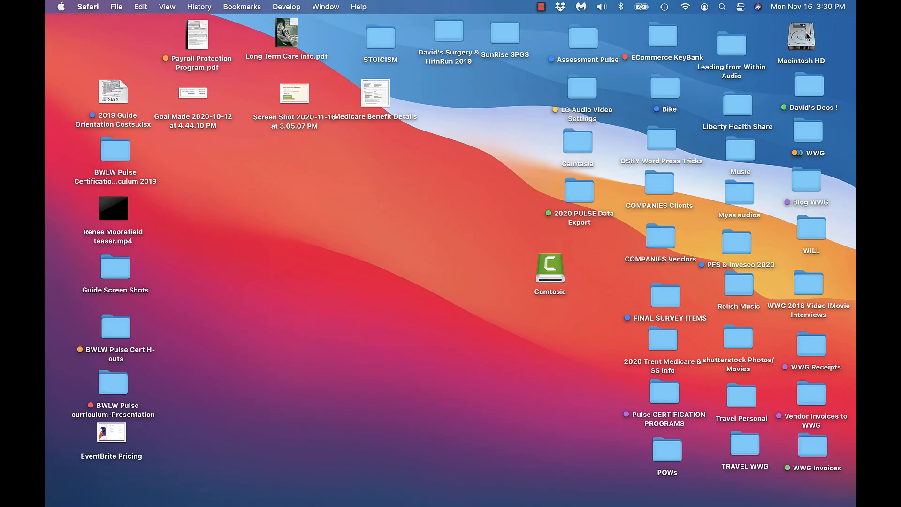
- Open the Macintosh HD disk from the desktop and show the Downloads folder
{"action": "left_click", "coordinate": [806, 35]}
{"action": "double_click", "coordinate": [806, 35]}
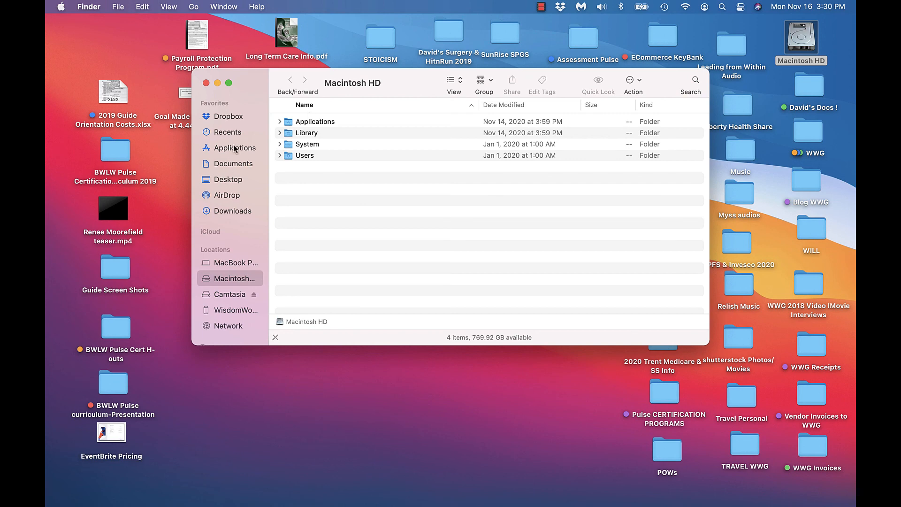
{"action": "left_click", "coordinate": [233, 212]}
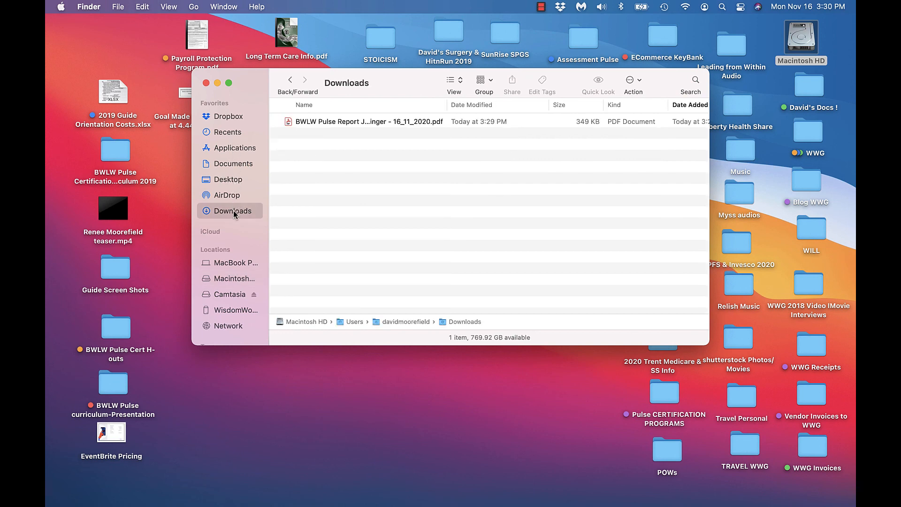
- Open the downloaded BWLW Pulse Report PDF in Acrobat Reader and scroll through its cover page
{"action": "double_click", "coordinate": [364, 123]}
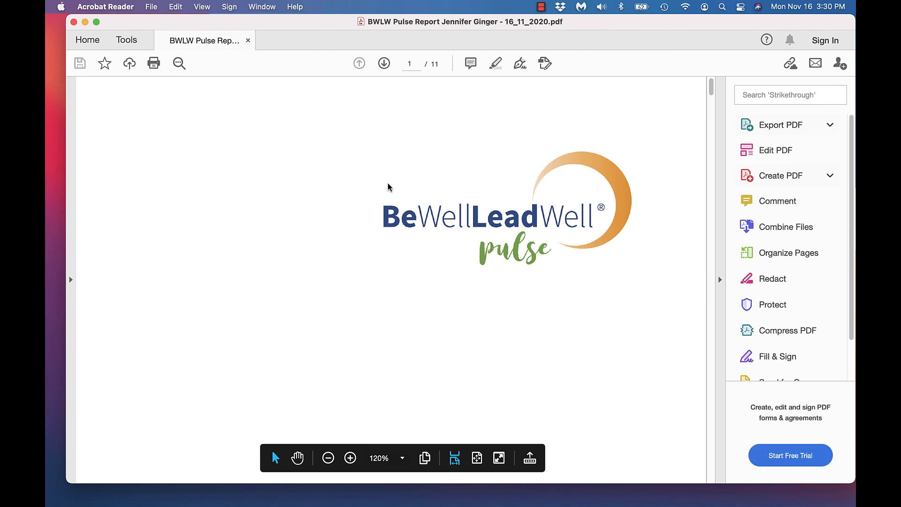
{"action": "scroll", "coordinate": [388, 187], "scroll_direction": "down", "scroll_amount": 3}
{"action": "scroll", "coordinate": [388, 187], "scroll_direction": "down", "scroll_amount": 1}
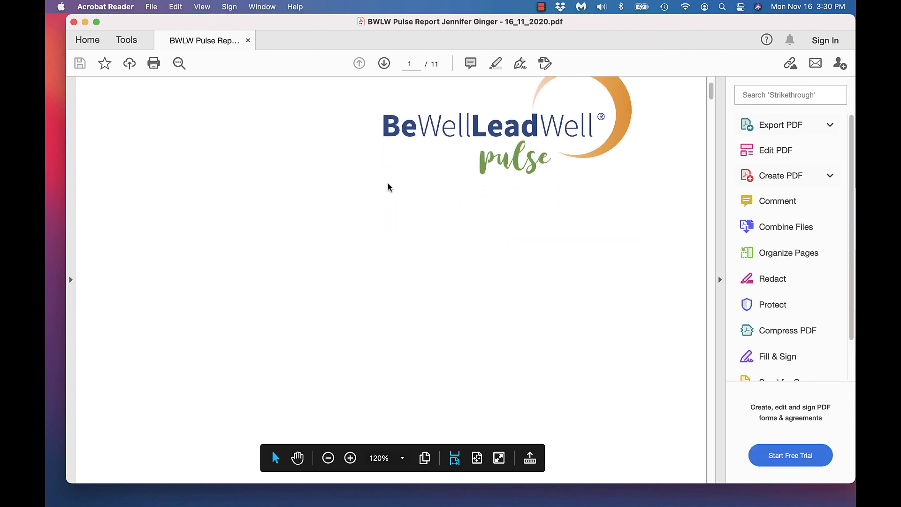
{"action": "scroll", "coordinate": [387, 187], "scroll_direction": "down", "scroll_amount": 1}
{"action": "scroll", "coordinate": [387, 187], "scroll_direction": "down", "scroll_amount": 10}
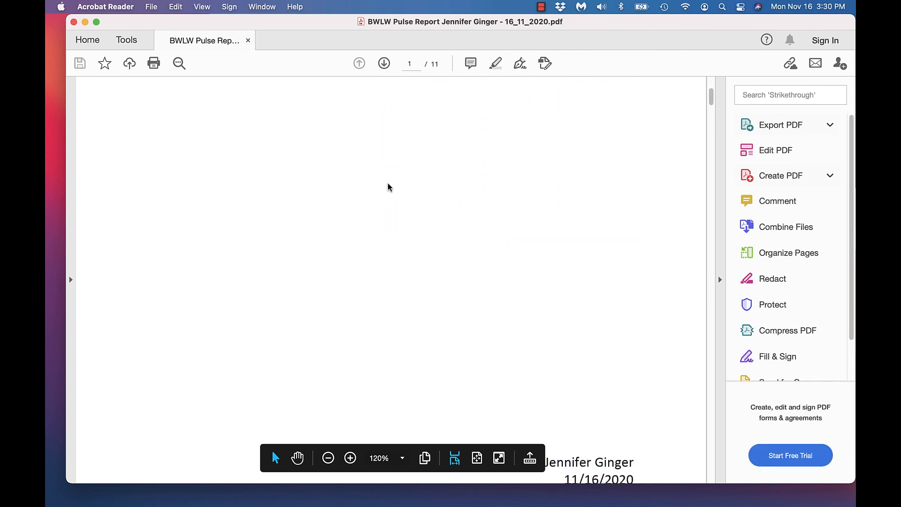
{"action": "scroll", "coordinate": [387, 186], "scroll_direction": "down", "scroll_amount": 2}
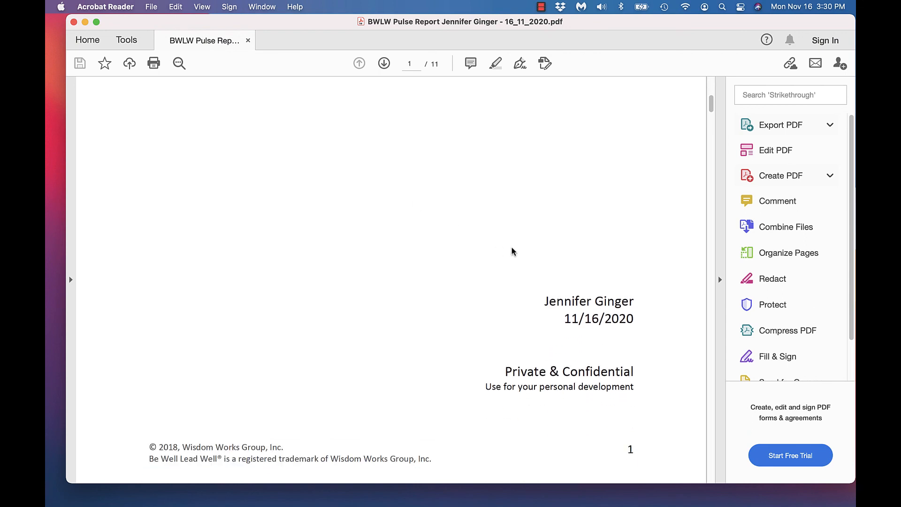
{"action": "scroll", "coordinate": [586, 387], "scroll_direction": "up", "scroll_amount": 2}
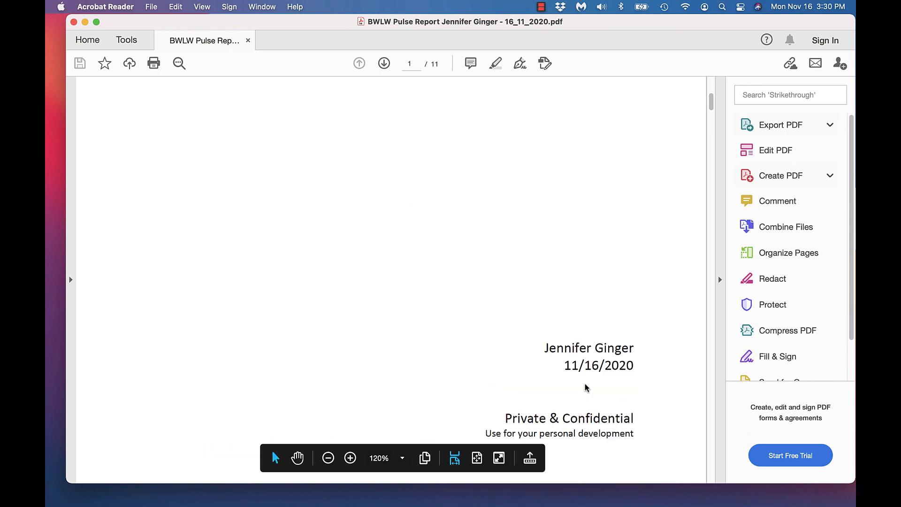